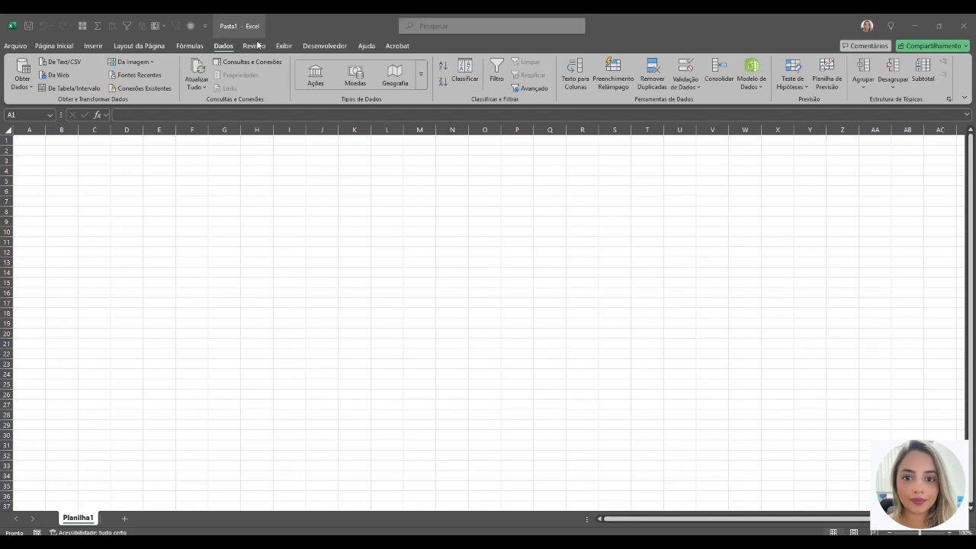
Import the banco_bb table from the workbook banco_base.xlsx and open it for transformation in the Power Query Editor
{"action": "left_click", "coordinate": [221, 47]}
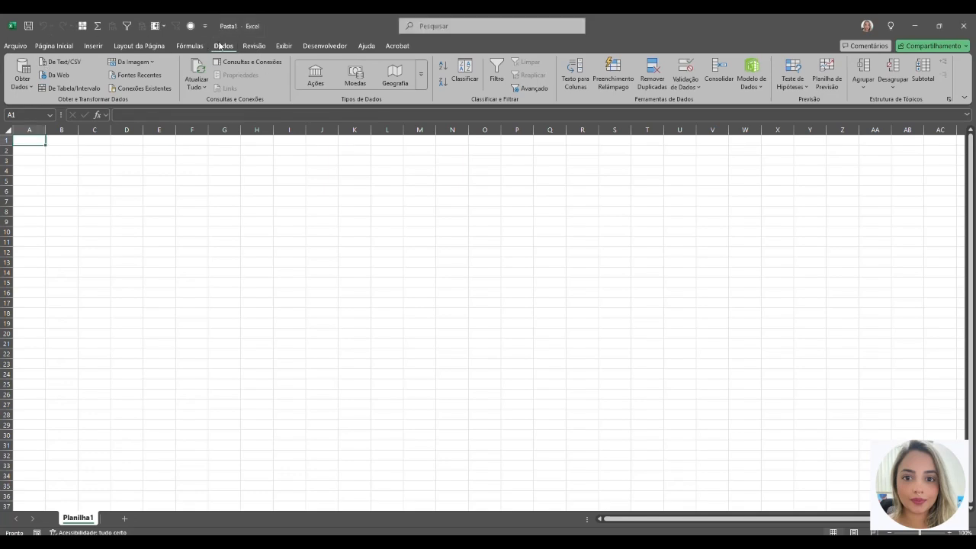
{"action": "left_click", "coordinate": [23, 80]}
{"action": "mouse_move", "coordinate": [32, 105]}
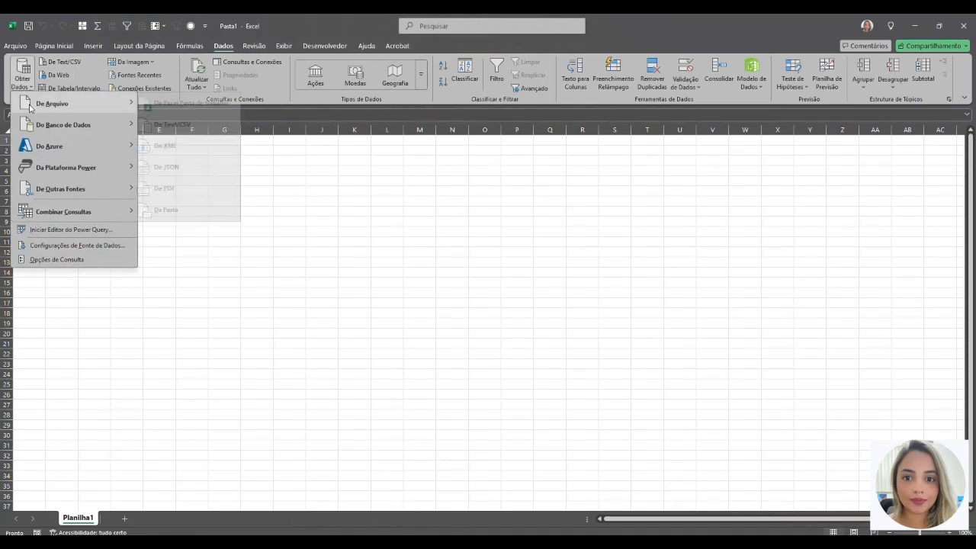
{"action": "left_click", "coordinate": [175, 106]}
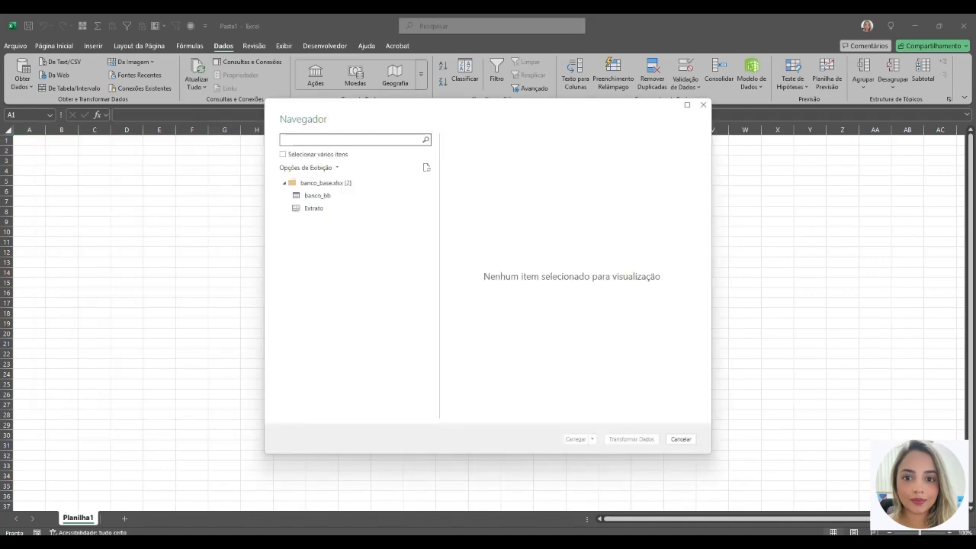
{"action": "left_click", "coordinate": [299, 202]}
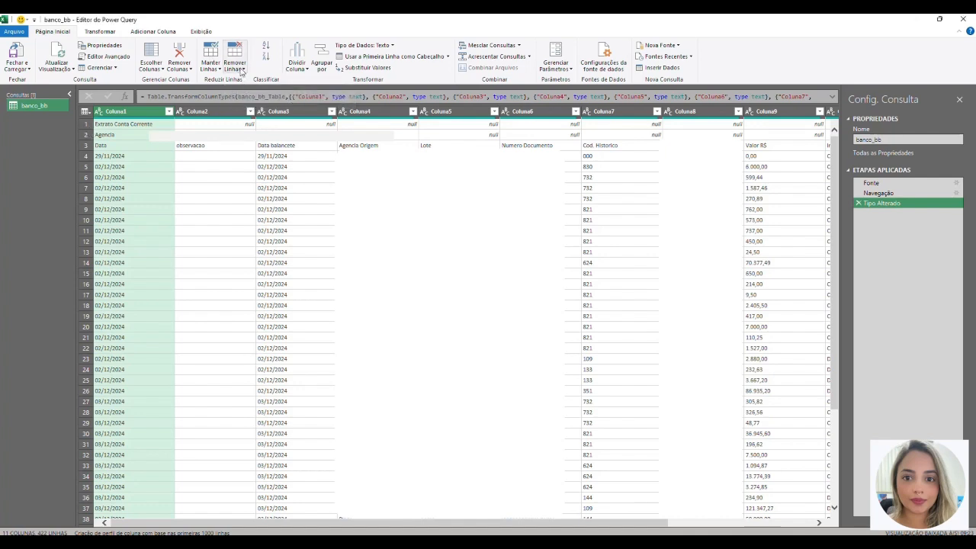
Remove the top 2 rows from the banco_bb query
{"action": "left_click", "coordinate": [241, 72]}
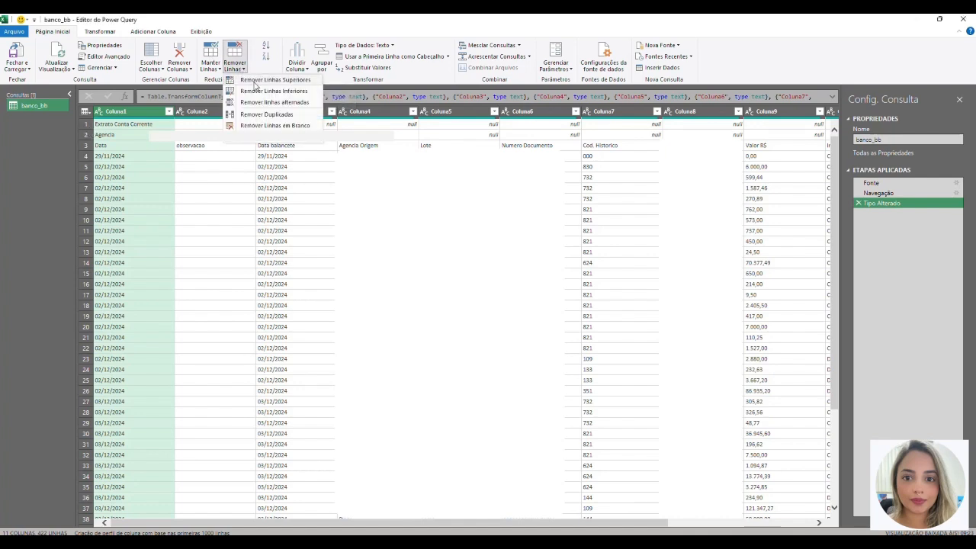
{"action": "left_click", "coordinate": [255, 81]}
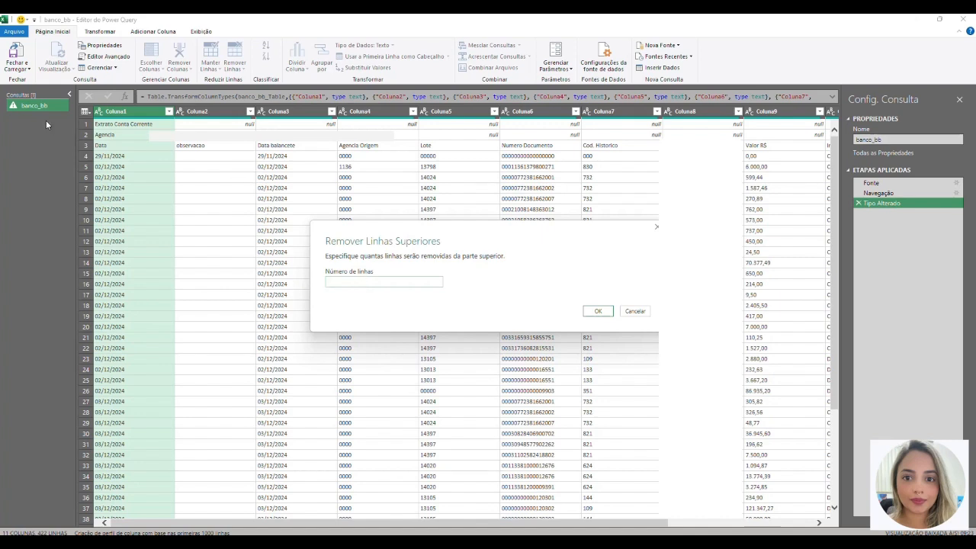
{"action": "left_click", "coordinate": [369, 280]}
{"action": "type", "text": "2"}
{"action": "left_click", "coordinate": [598, 312]}
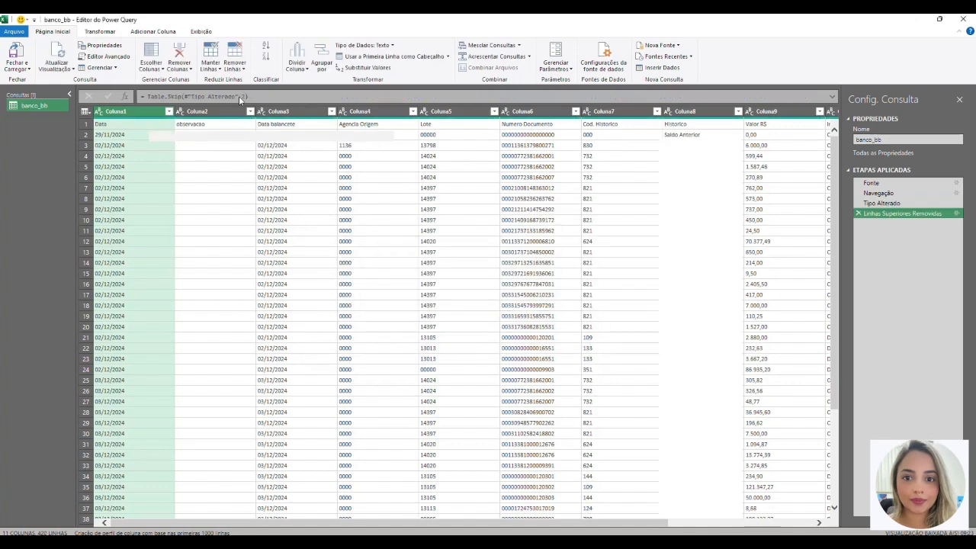
Promote the first row of the banco_bb query to column headers
{"action": "left_click", "coordinate": [237, 67]}
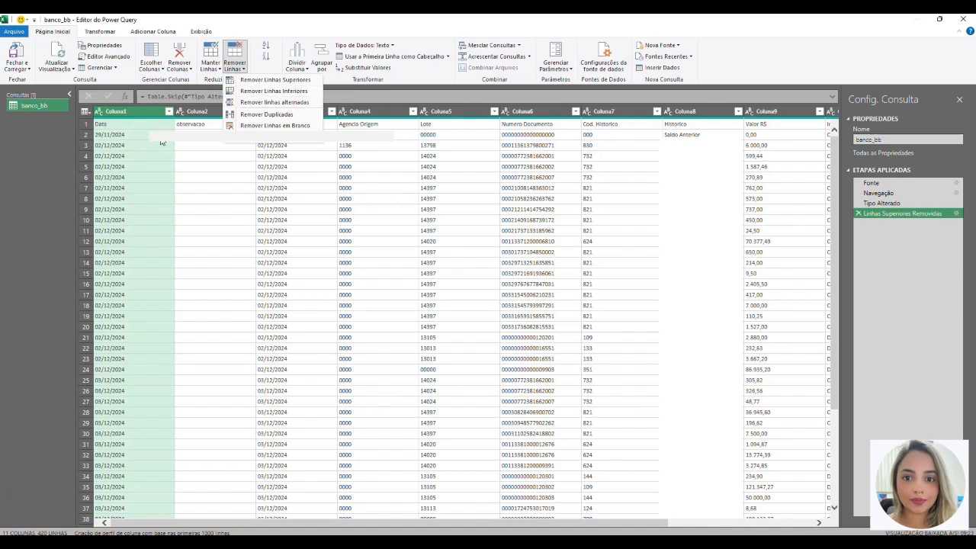
{"action": "key", "text": "Escape"}
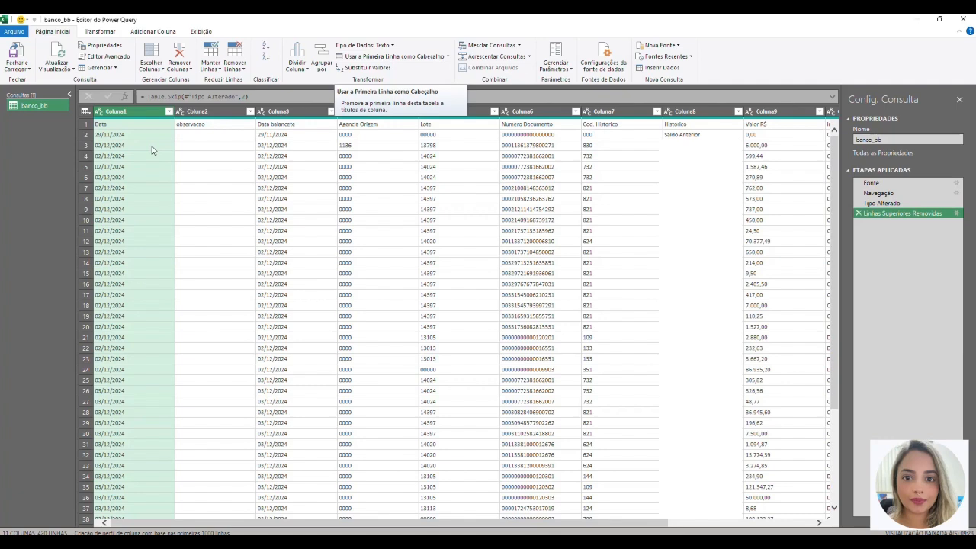
{"action": "left_click", "coordinate": [392, 59]}
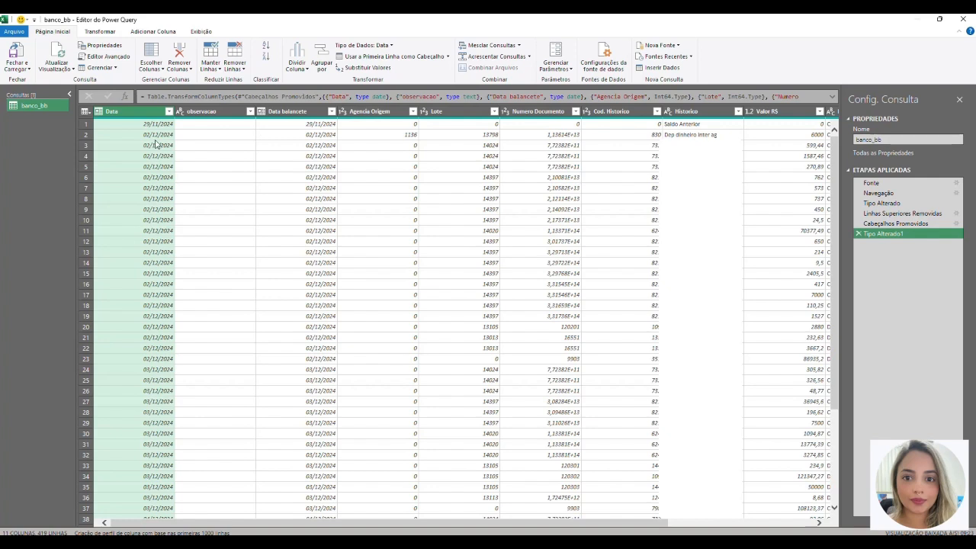
Remove the columns observacao, Data balancete, Agencia Origem, Lote, Numero Documento and Cod. Historico from the query
{"action": "left_click", "coordinate": [211, 113]}
{"action": "left_click", "coordinate": [305, 112]}
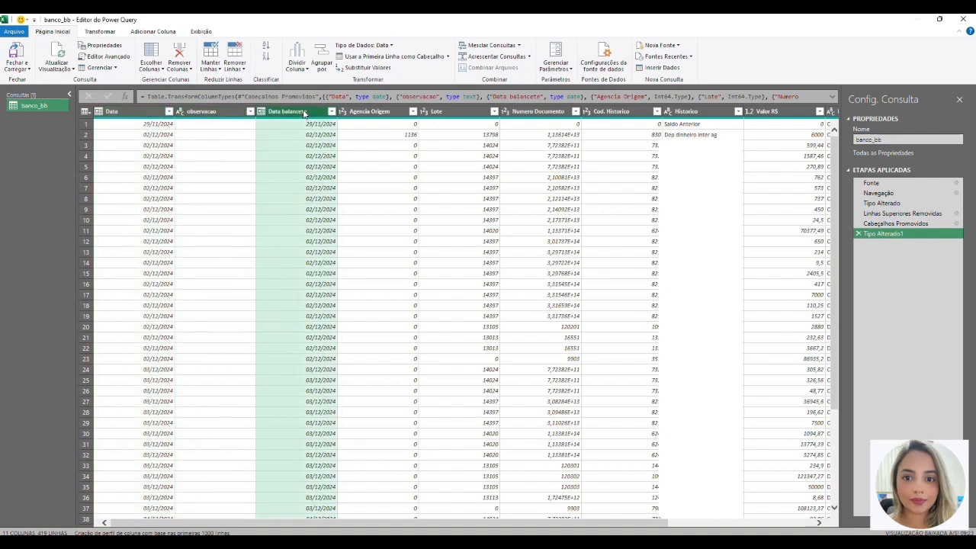
{"action": "left_click", "coordinate": [211, 112]}
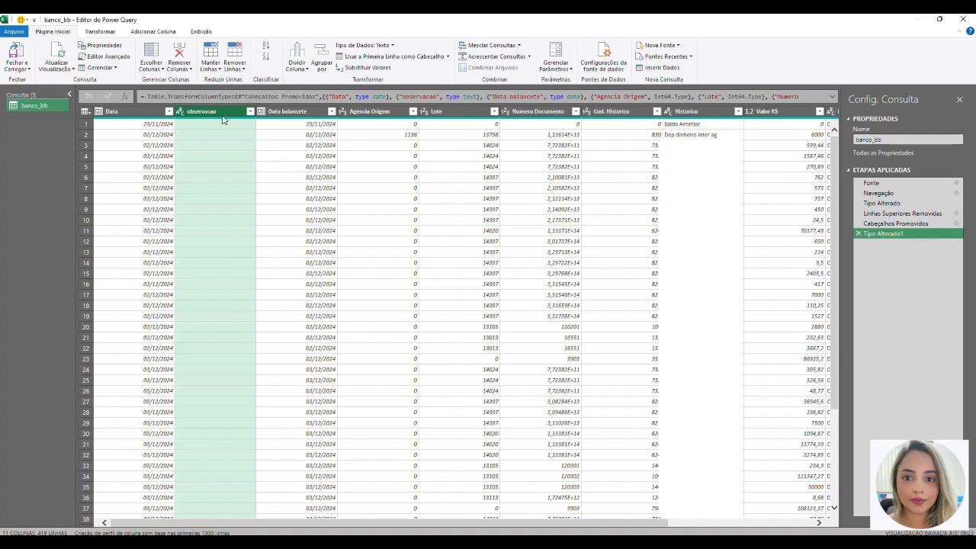
{"action": "key", "text": "shift+Right"}
{"action": "key", "text": "shift+Right"}
{"action": "key", "text": "shift+Right"}
{"action": "key", "text": "shift+Right"}
{"action": "key", "text": "shift+Right"}
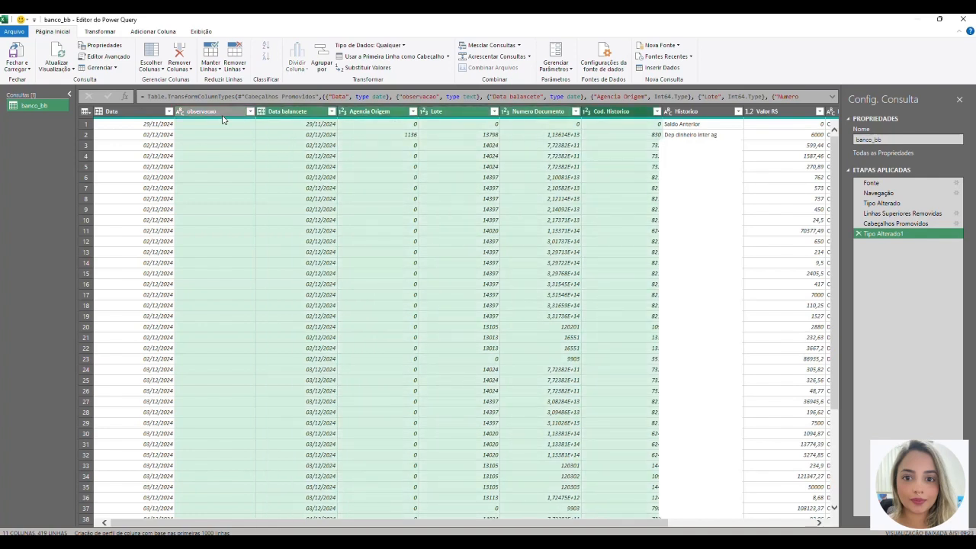
{"action": "right_click", "coordinate": [224, 116]}
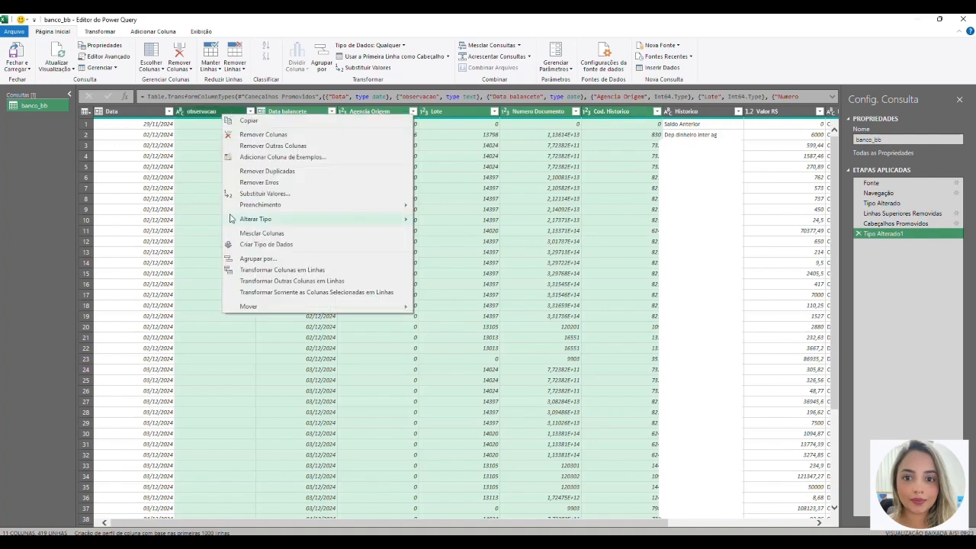
{"action": "left_click", "coordinate": [248, 135]}
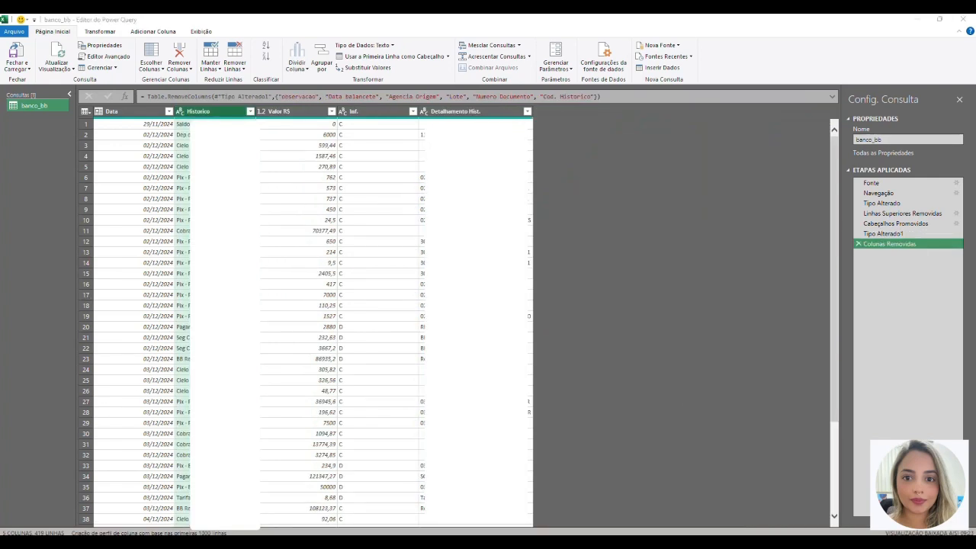
Change the Valor R$ column to the Moeda data type and move the Detalhamento Hist. column directly before it
{"action": "left_click", "coordinate": [260, 113]}
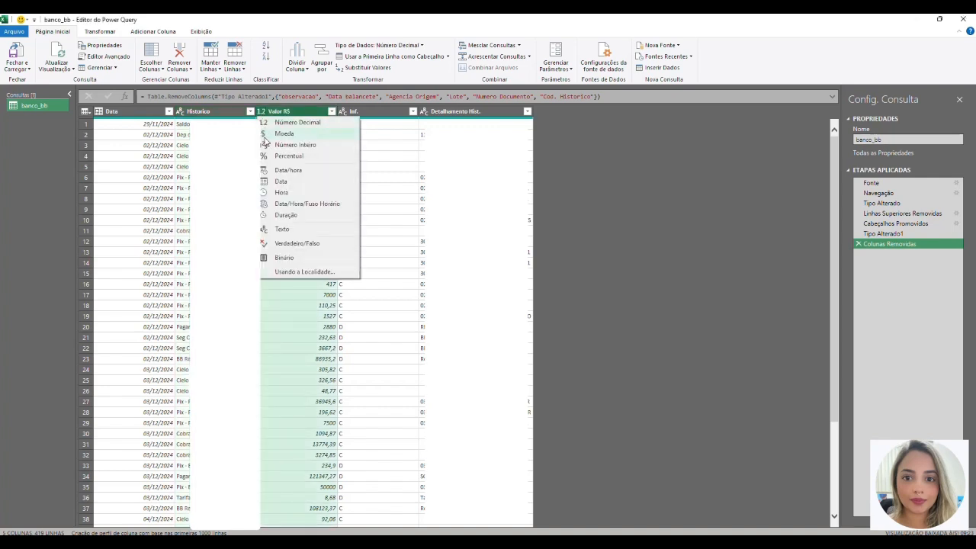
{"action": "left_click", "coordinate": [262, 135]}
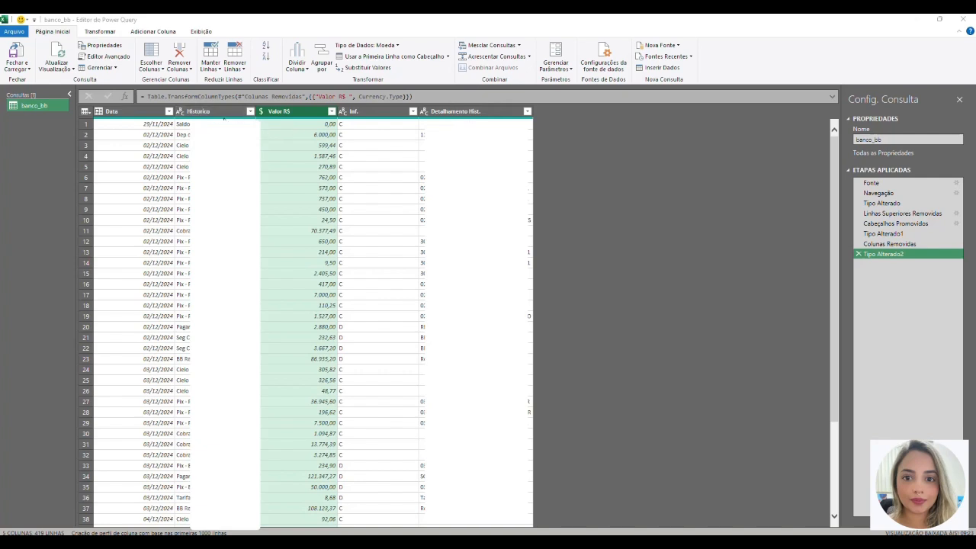
{"action": "left_click_drag", "start_coordinate": [452, 118], "coordinate": [282, 112]}
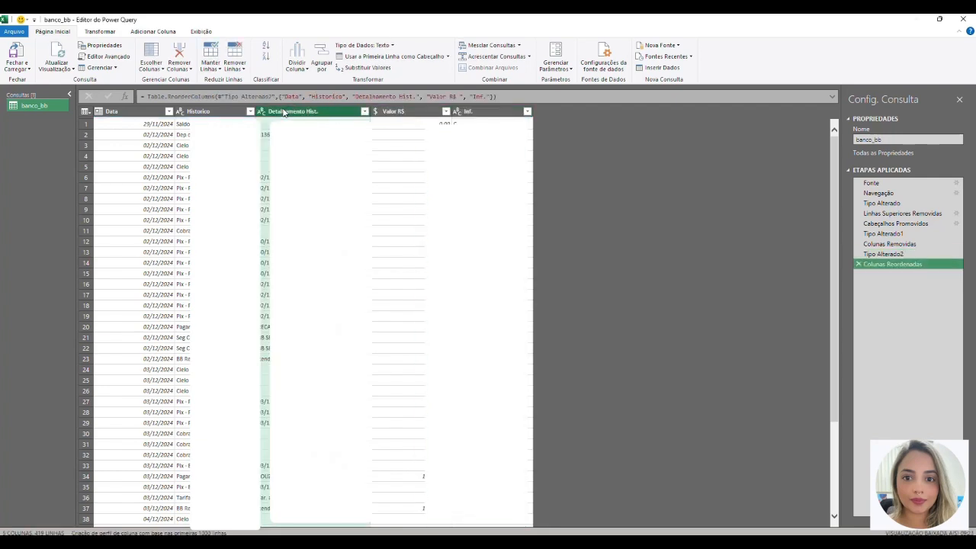
Duplicate the Historico column and the Detalhamento Hist. column
{"action": "right_click", "coordinate": [221, 115]}
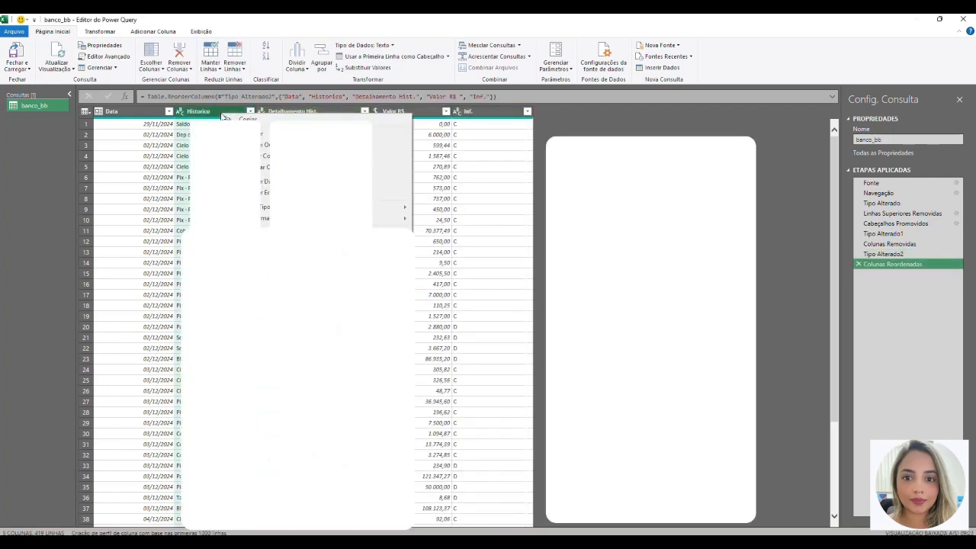
{"action": "left_click", "coordinate": [239, 158]}
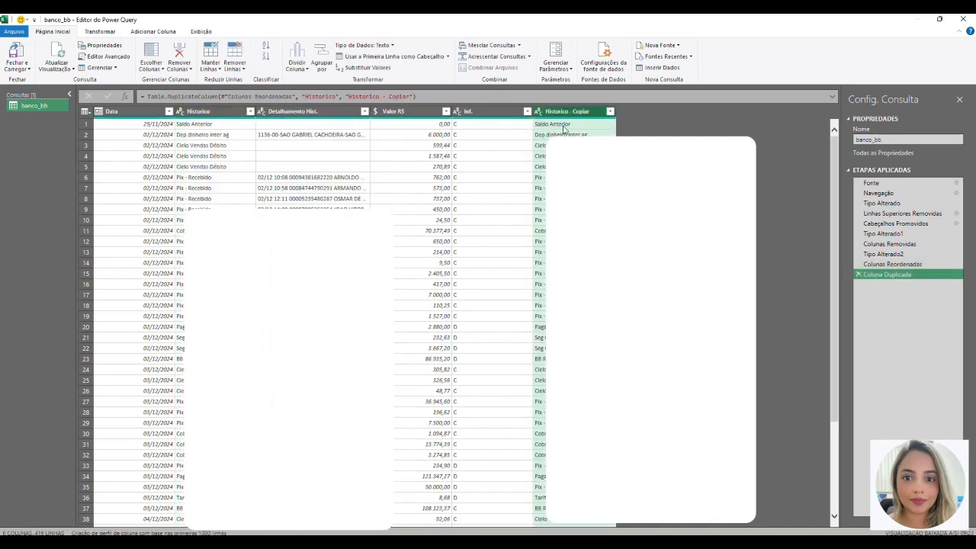
{"action": "left_click", "coordinate": [310, 114]}
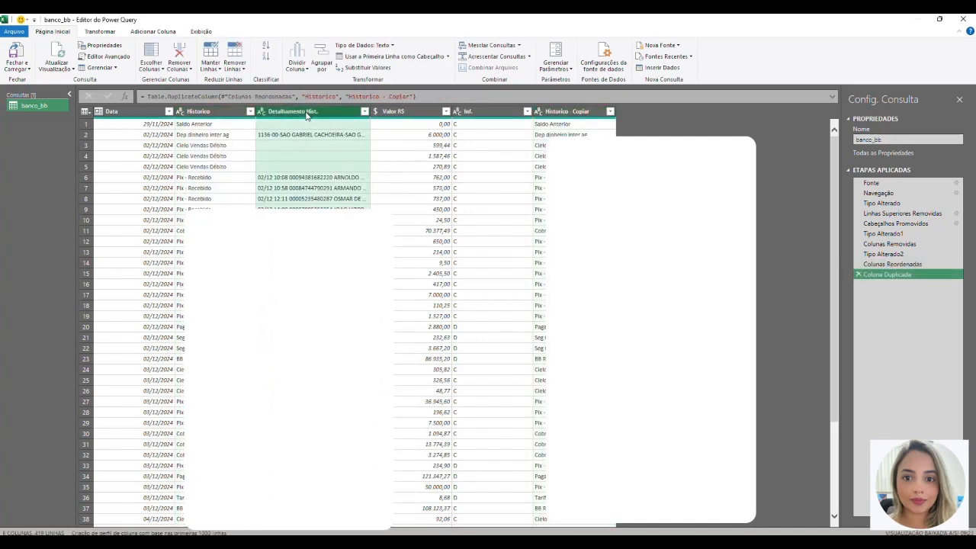
{"action": "right_click", "coordinate": [307, 114]}
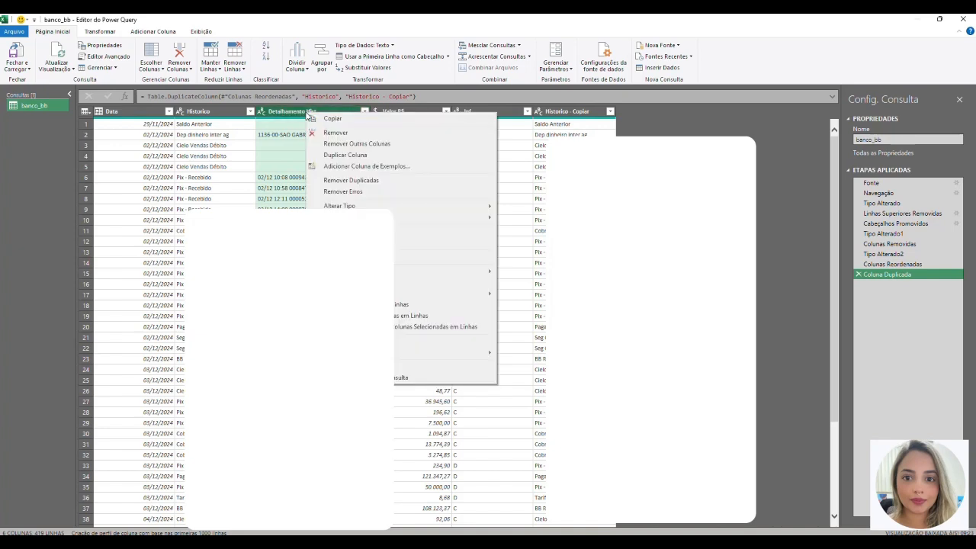
{"action": "left_click", "coordinate": [329, 157]}
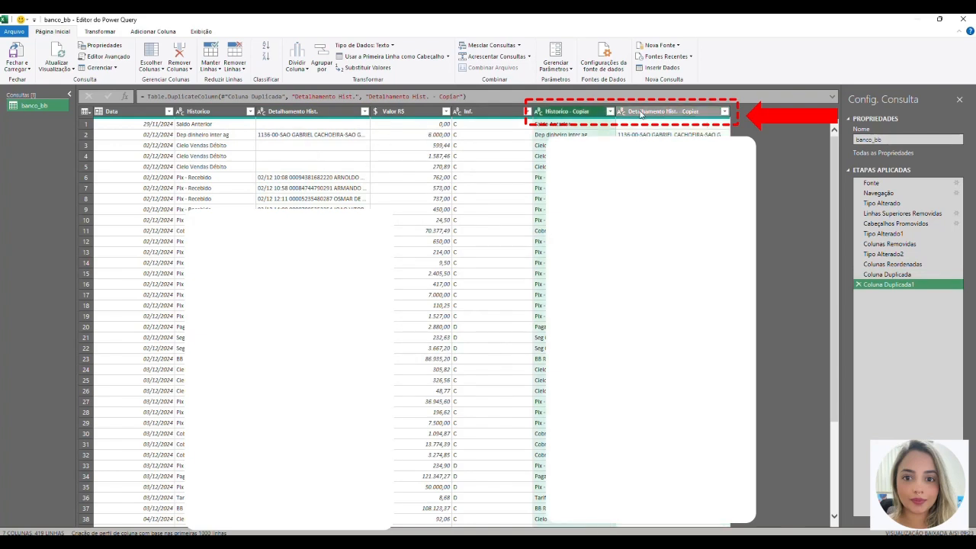
Merge the copied Historico and Detalhamento Hist. columns with the custom separator "-" into a column named Mesclado
{"action": "right_click", "coordinate": [575, 114]}
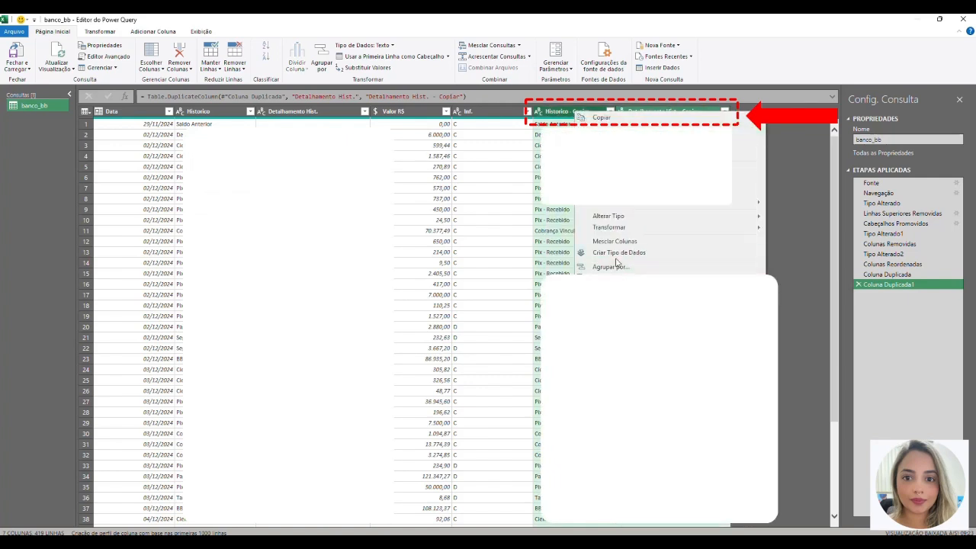
{"action": "left_click", "coordinate": [610, 243]}
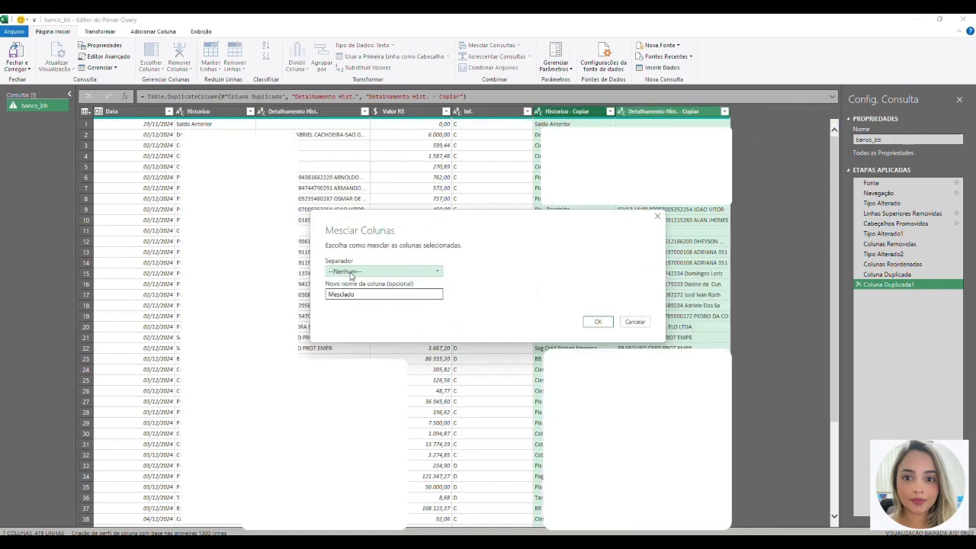
{"action": "left_click", "coordinate": [352, 273]}
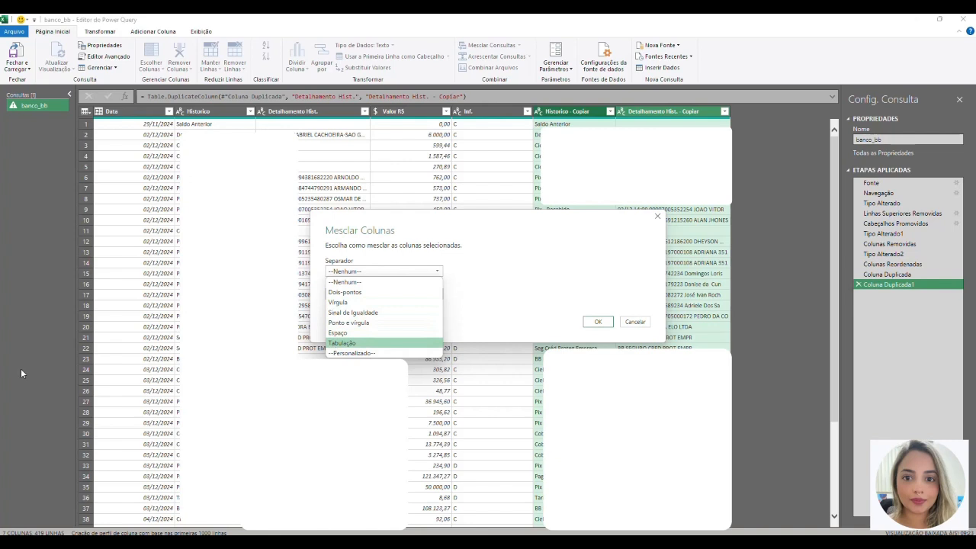
{"action": "left_click", "coordinate": [450, 368]}
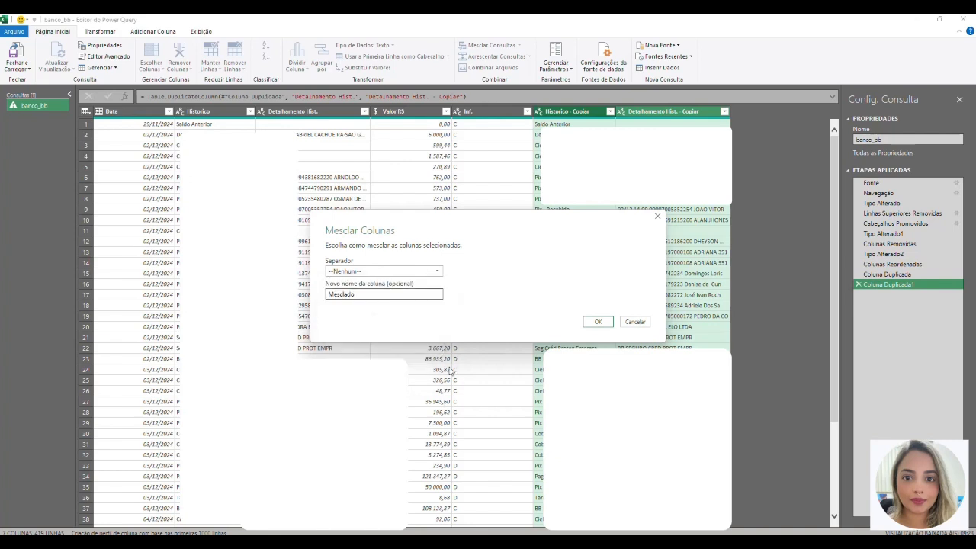
{"action": "left_click", "coordinate": [374, 269]}
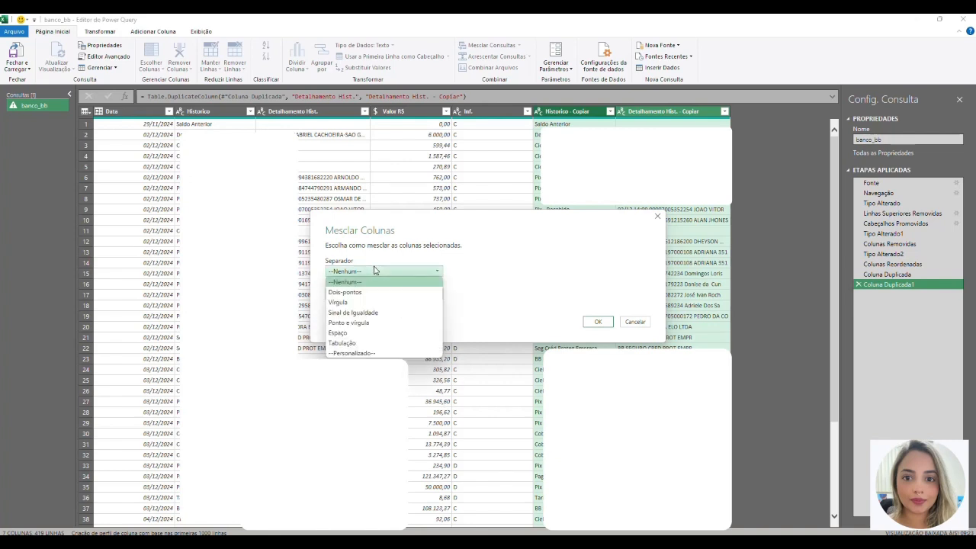
{"action": "left_click", "coordinate": [343, 353]}
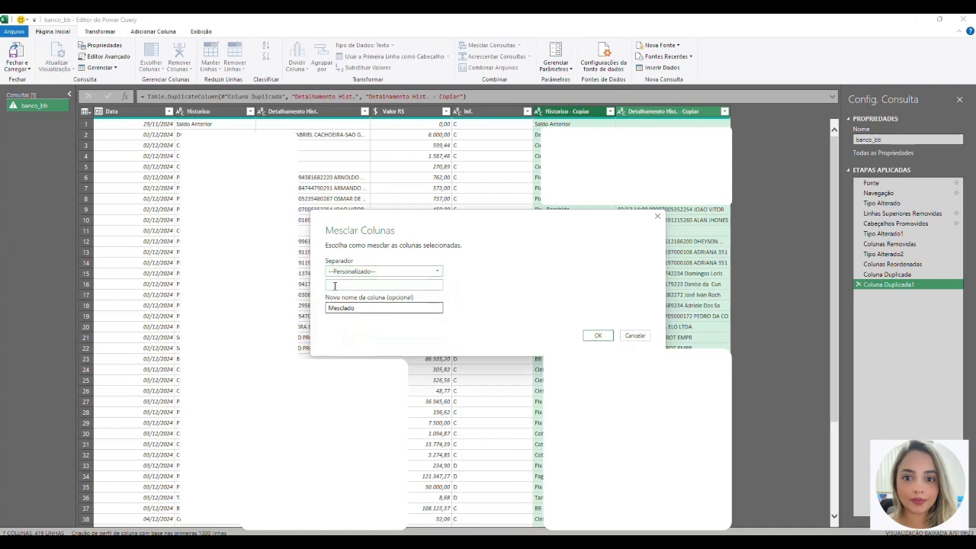
{"action": "left_click", "coordinate": [591, 337]}
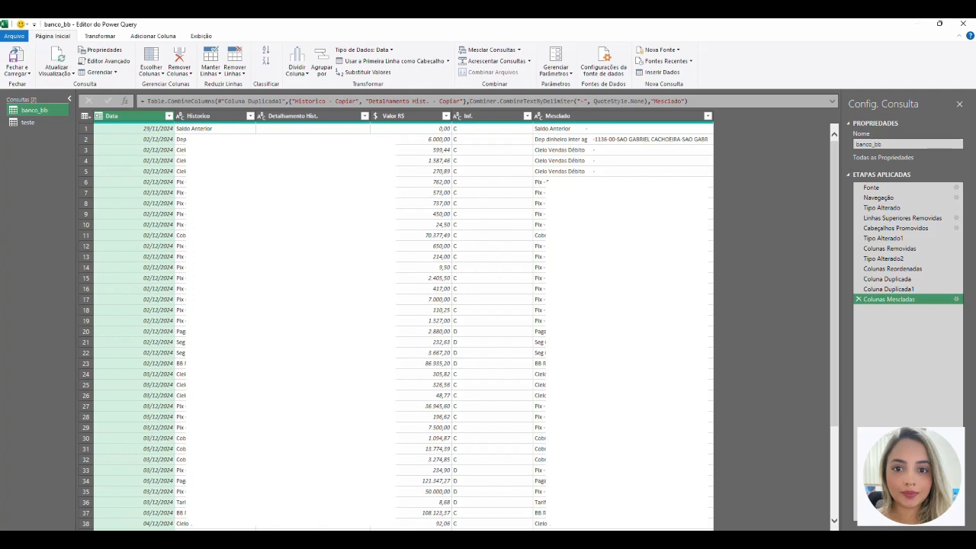
{"action": "left_click", "coordinate": [839, 538]}
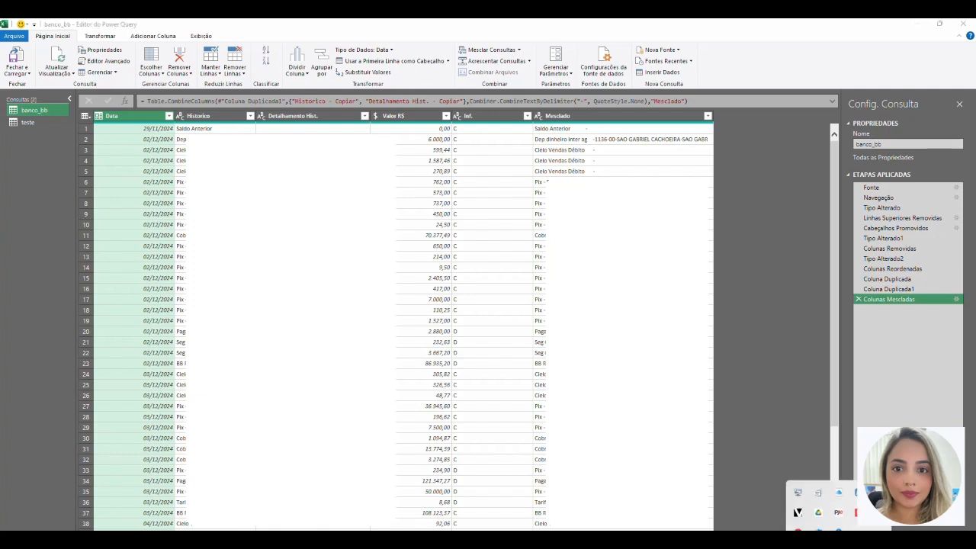
{"action": "left_click", "coordinate": [819, 484]}
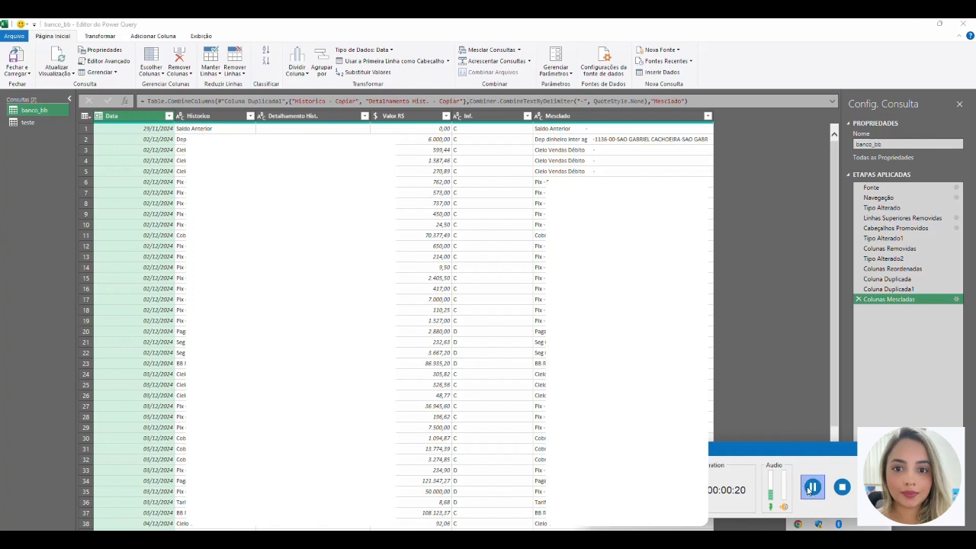
{"action": "left_click", "coordinate": [812, 489]}
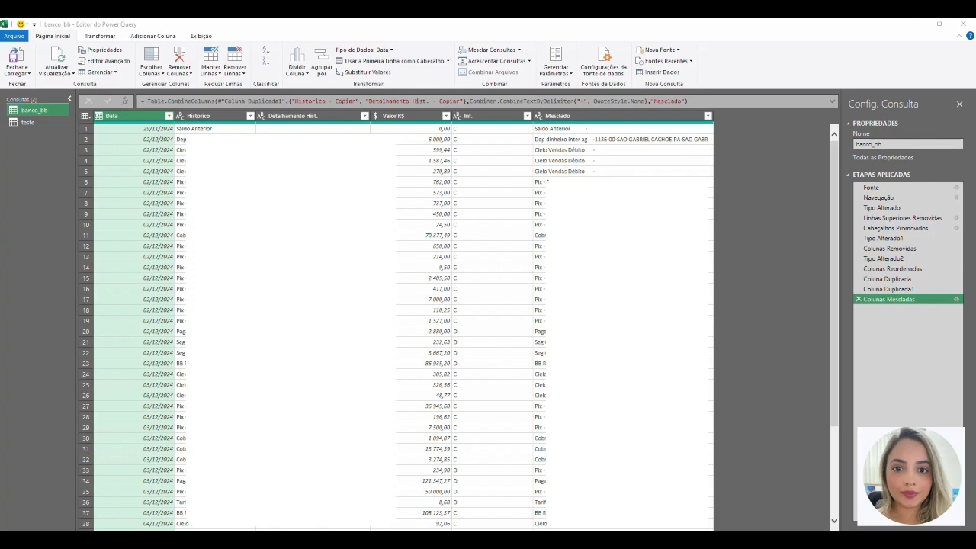
Close the Power Query Editor and load the queries using the Apenas Criar Conexão option
{"action": "left_click", "coordinate": [17, 74]}
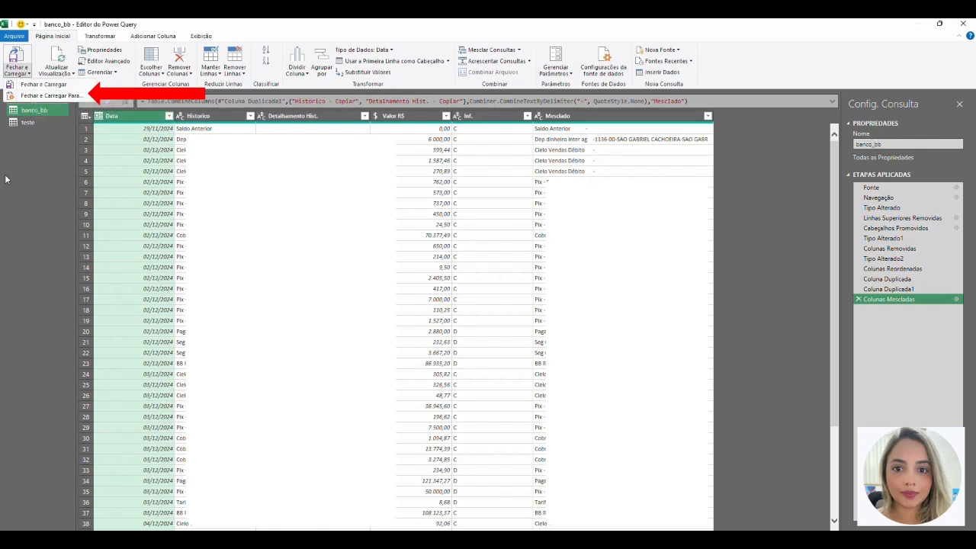
{"action": "left_click", "coordinate": [38, 95]}
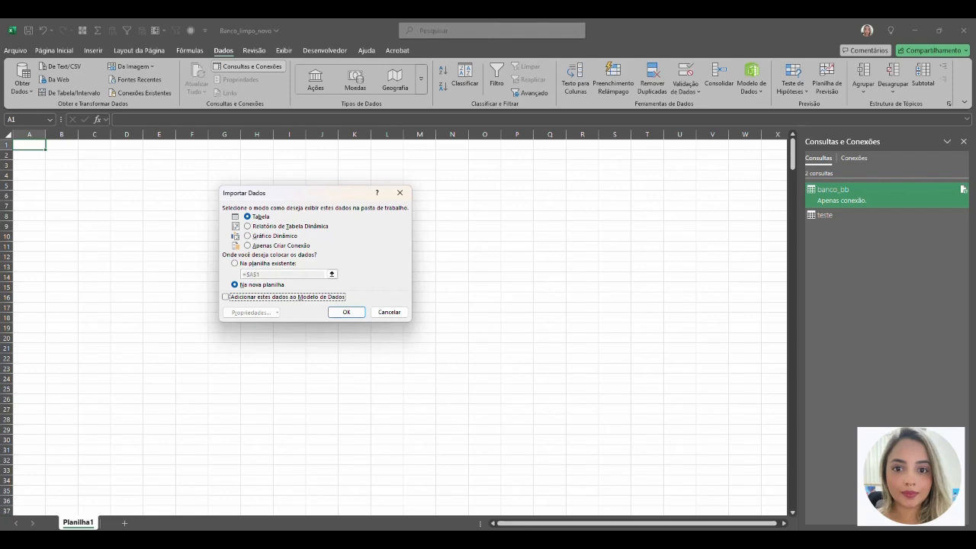
{"action": "key", "text": "Return"}
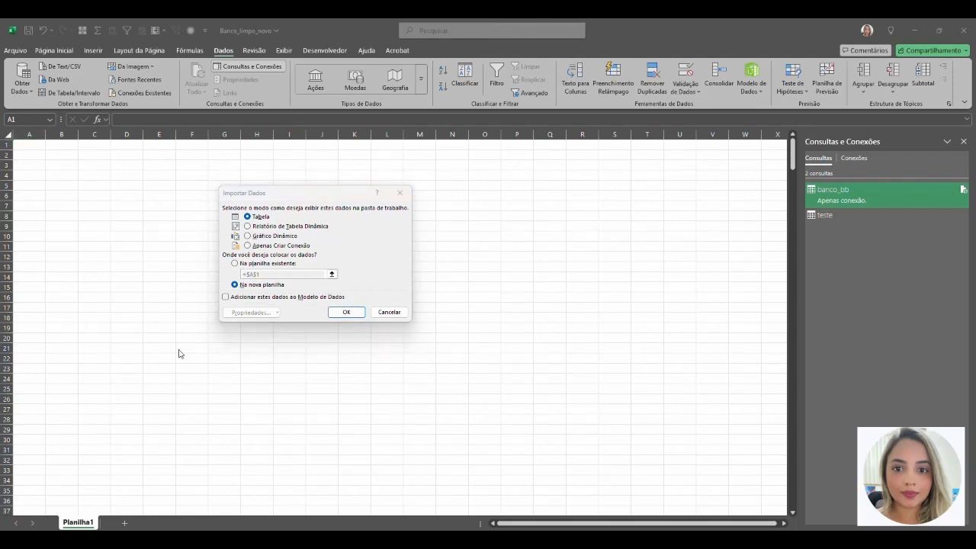
{"action": "left_click", "coordinate": [273, 245]}
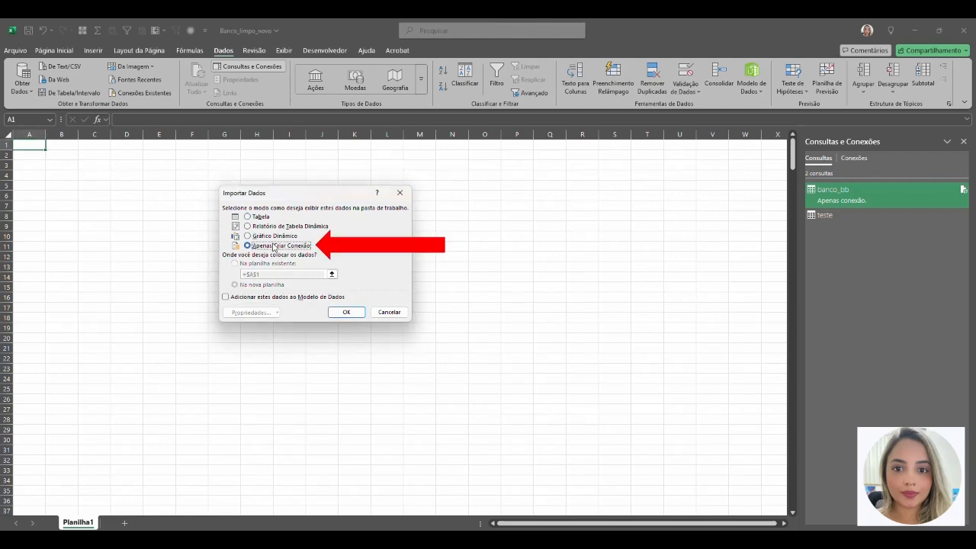
{"action": "left_click", "coordinate": [345, 312]}
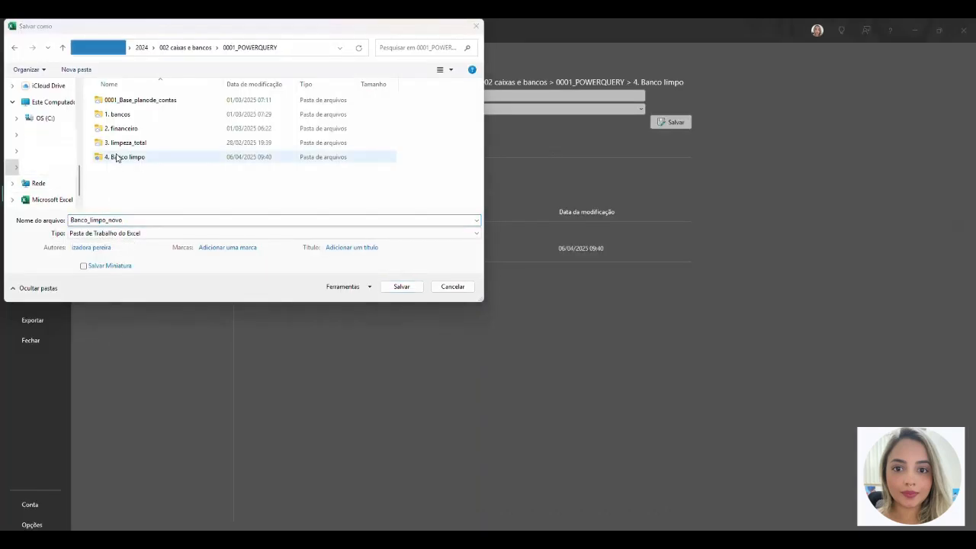
Save the workbook as Banco_limpo_novo in the folder 4. Banco limpo, replacing the existing file
{"action": "left_click", "coordinate": [118, 158]}
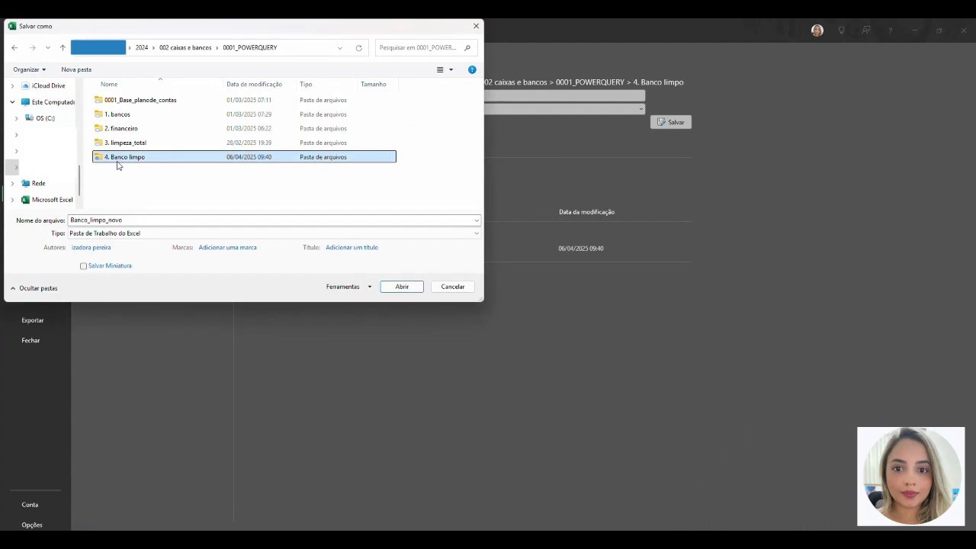
{"action": "left_click", "coordinate": [113, 121]}
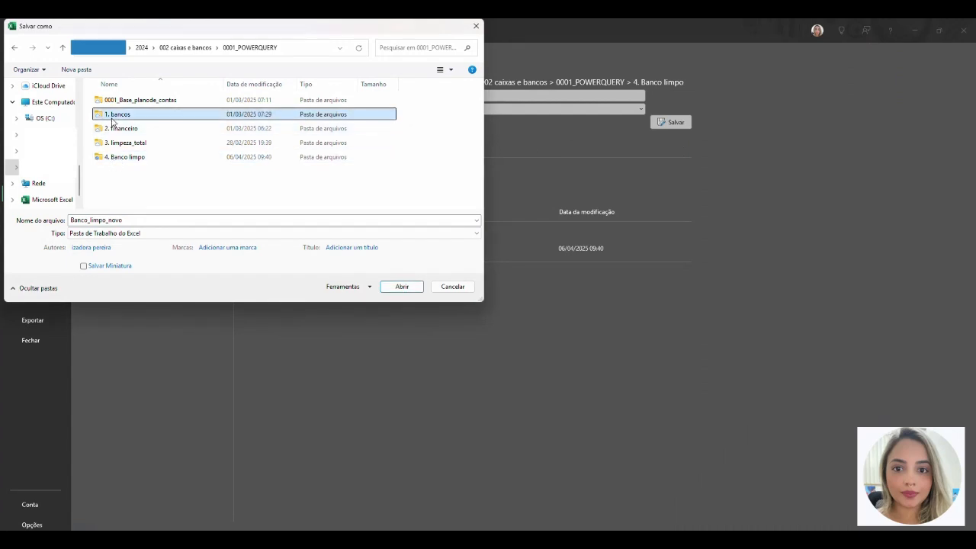
{"action": "left_click", "coordinate": [118, 131]}
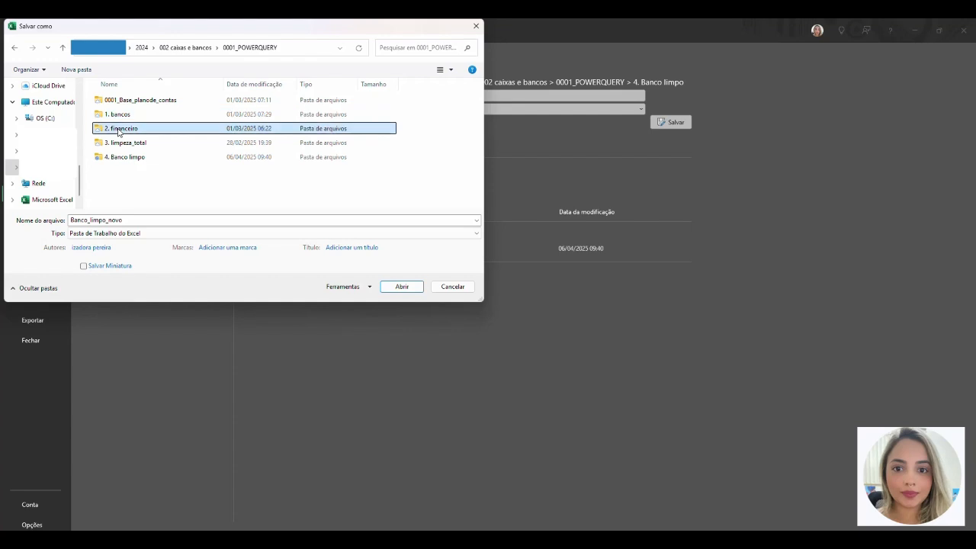
{"action": "left_click", "coordinate": [113, 159]}
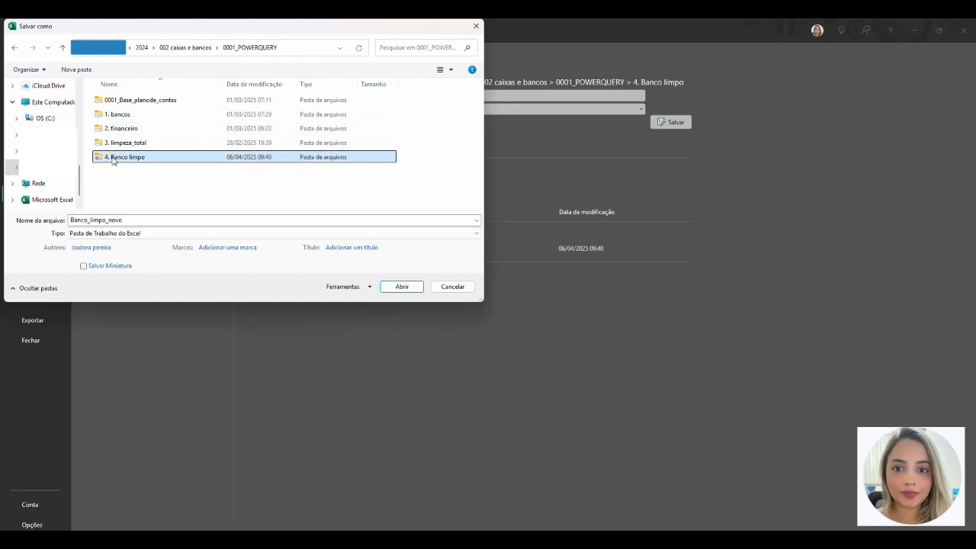
{"action": "double_click", "coordinate": [112, 158]}
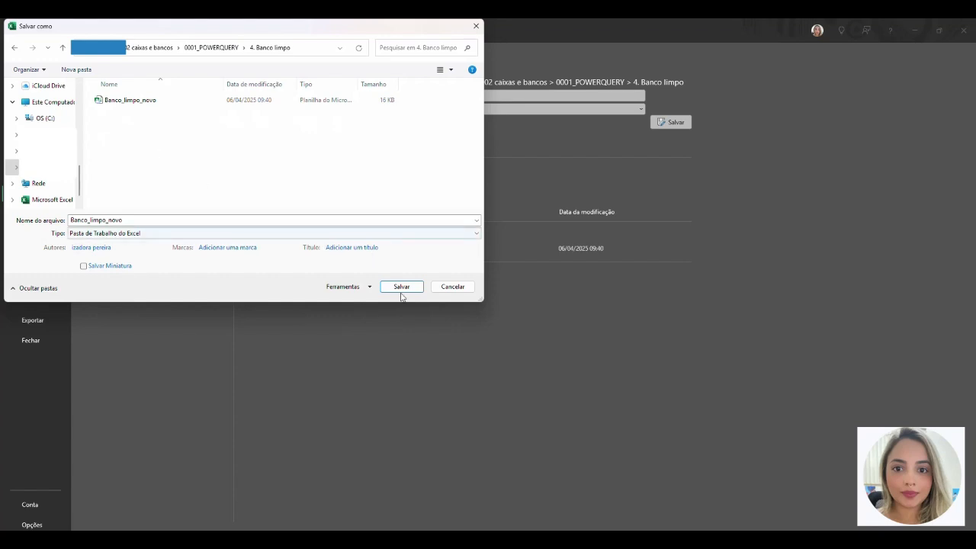
{"action": "left_click", "coordinate": [402, 286]}
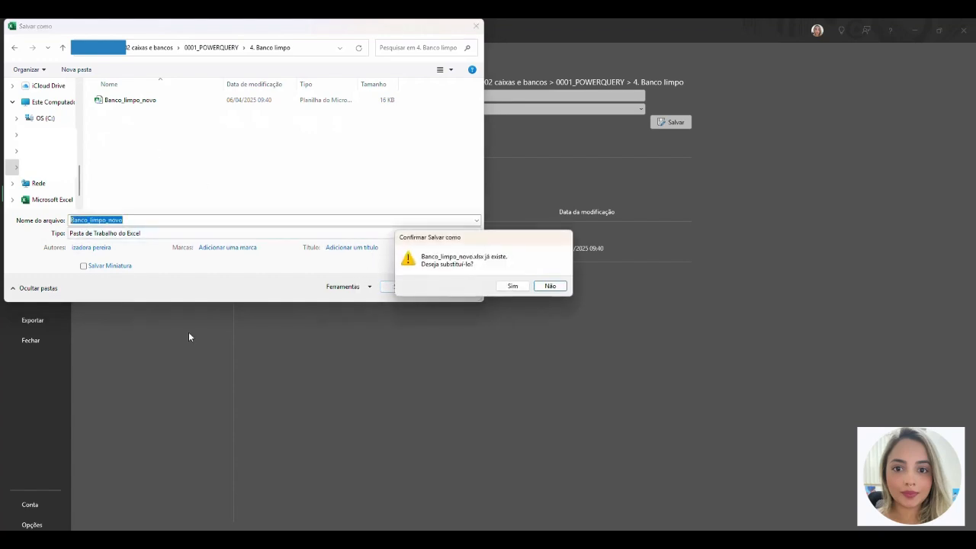
{"action": "key", "text": "s"}
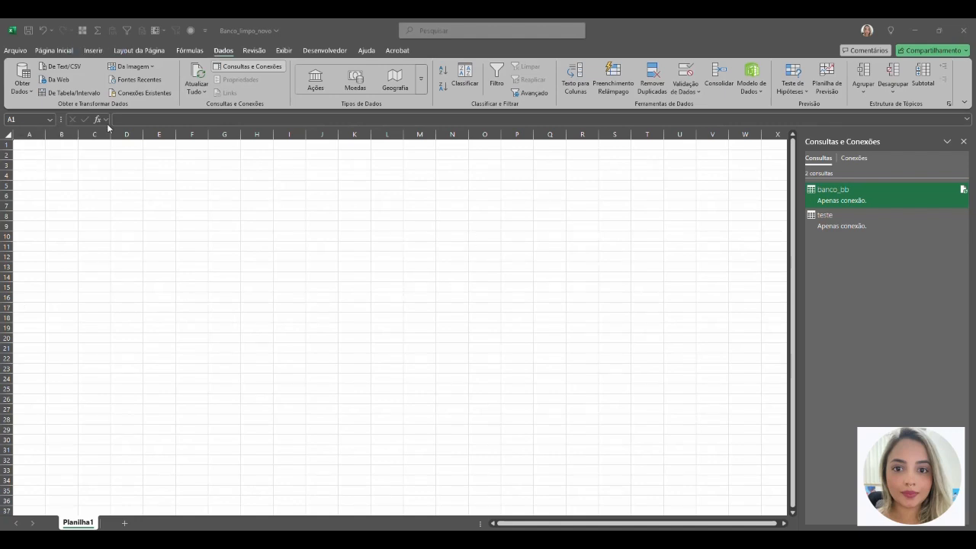
Load the banco_bb query as a Tabela in the existing worksheet, starting at cell A1
{"action": "left_click", "coordinate": [862, 198]}
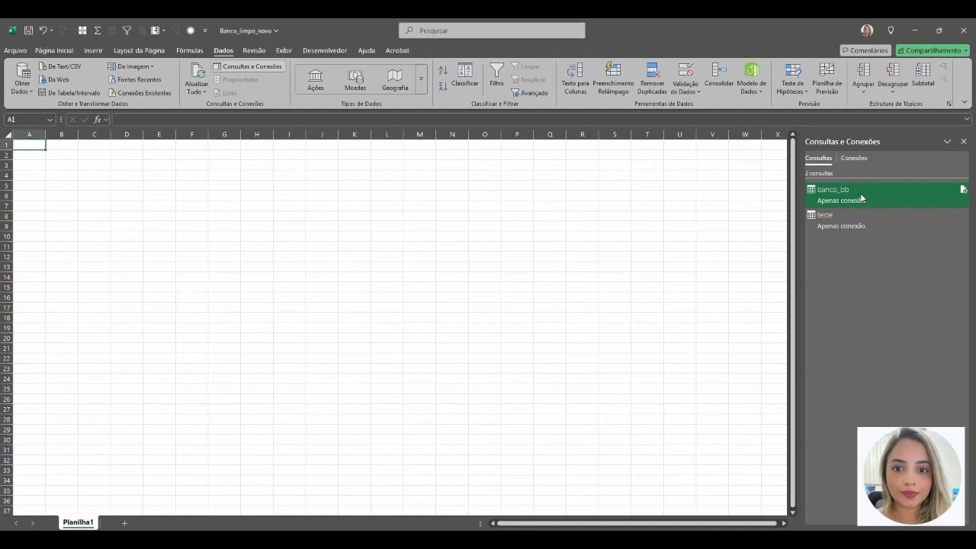
{"action": "right_click", "coordinate": [862, 198]}
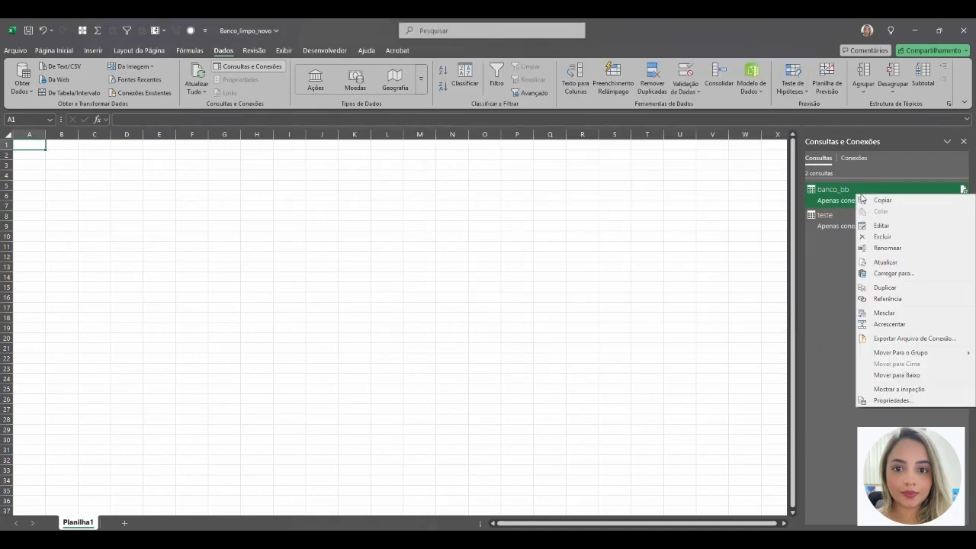
{"action": "left_click", "coordinate": [881, 275]}
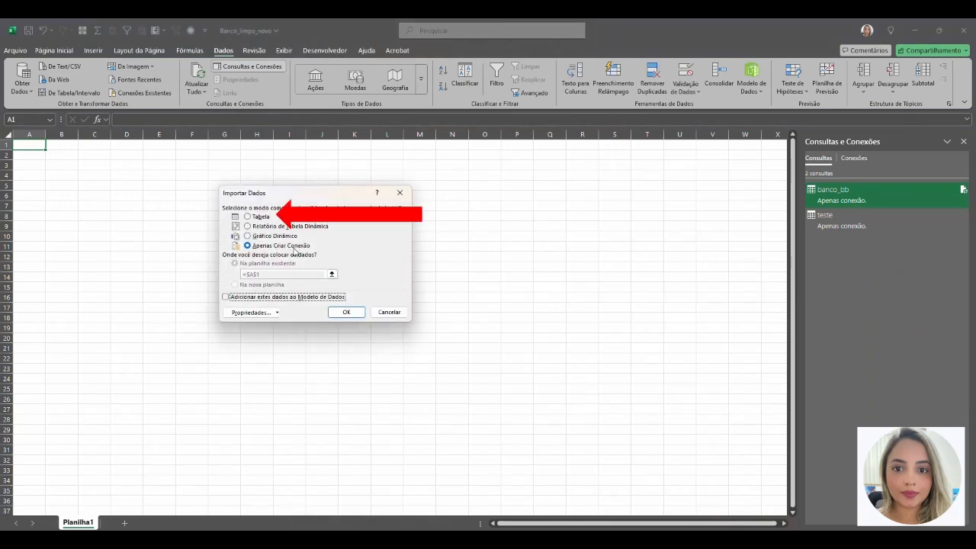
{"action": "left_click", "coordinate": [248, 216]}
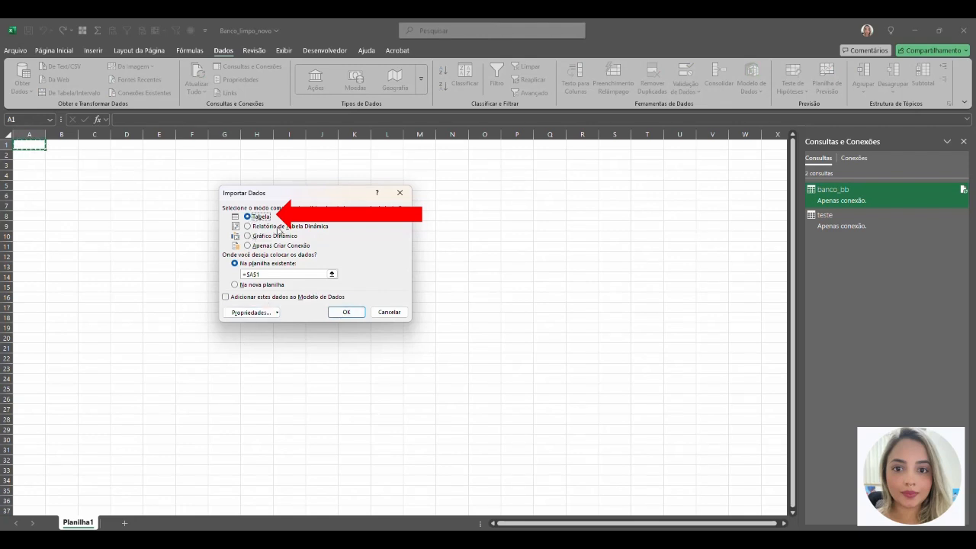
{"action": "left_click", "coordinate": [345, 313]}
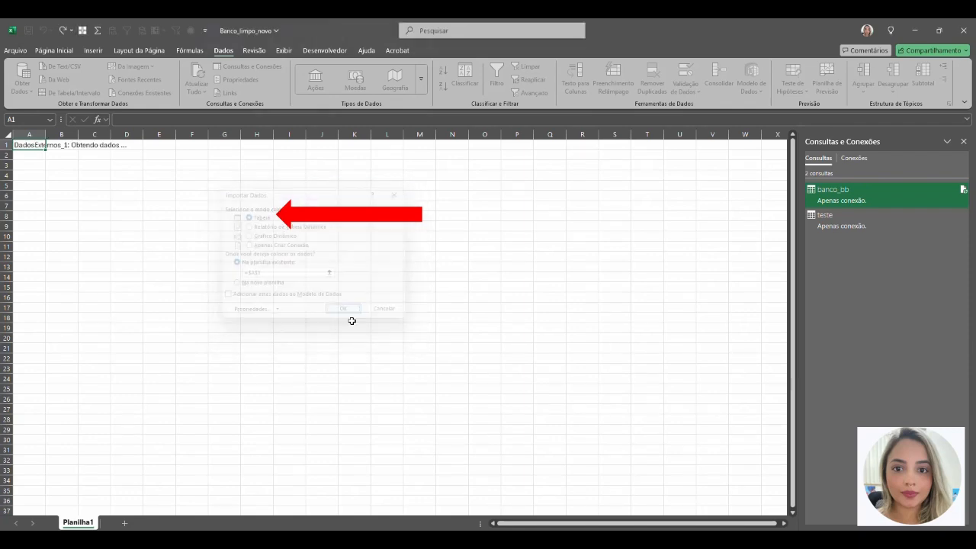
{"action": "left_click_drag", "start_coordinate": [31, 135], "coordinate": [484, 159]}
{"action": "left_click", "coordinate": [466, 196]}
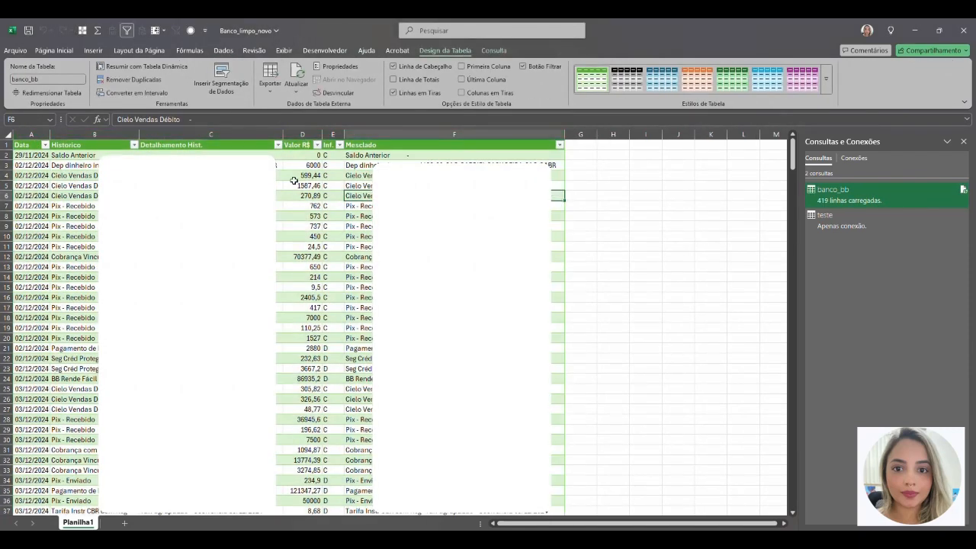
{"action": "left_click_drag", "start_coordinate": [407, 155], "coordinate": [18, 155]}
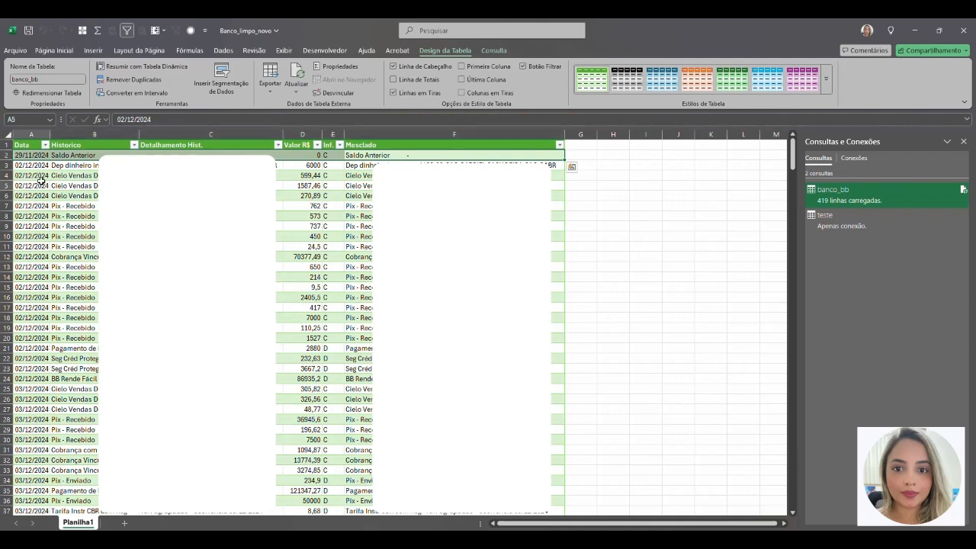
{"action": "left_click", "coordinate": [41, 182]}
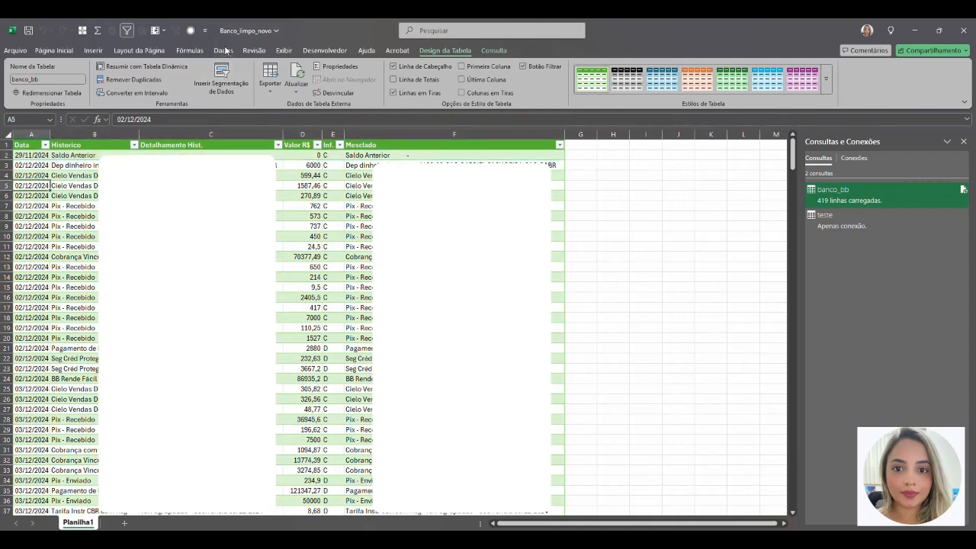
Reopen the Power Query Editor from the workbook to edit the banco_bb query
{"action": "left_click", "coordinate": [223, 51]}
{"action": "left_click", "coordinate": [22, 79]}
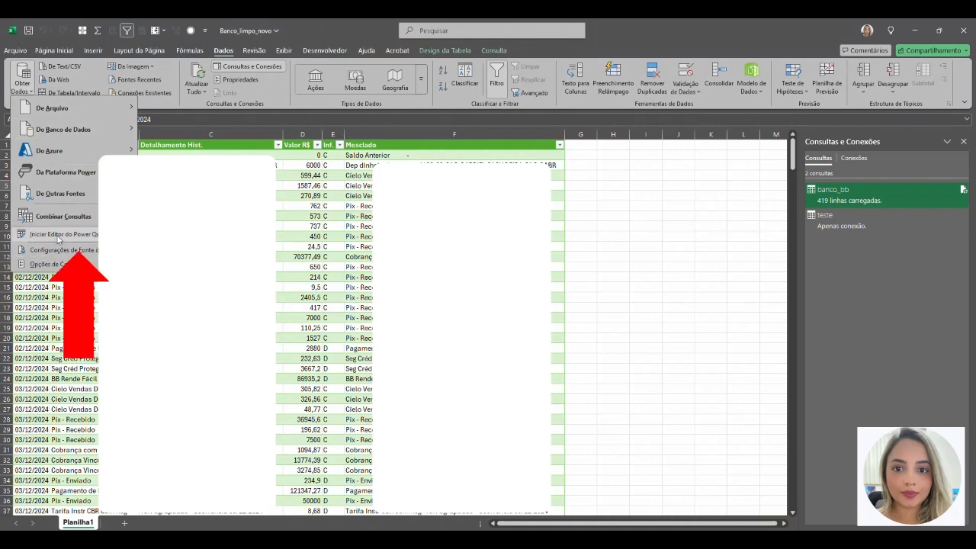
{"action": "mouse_move", "coordinate": [51, 111]}
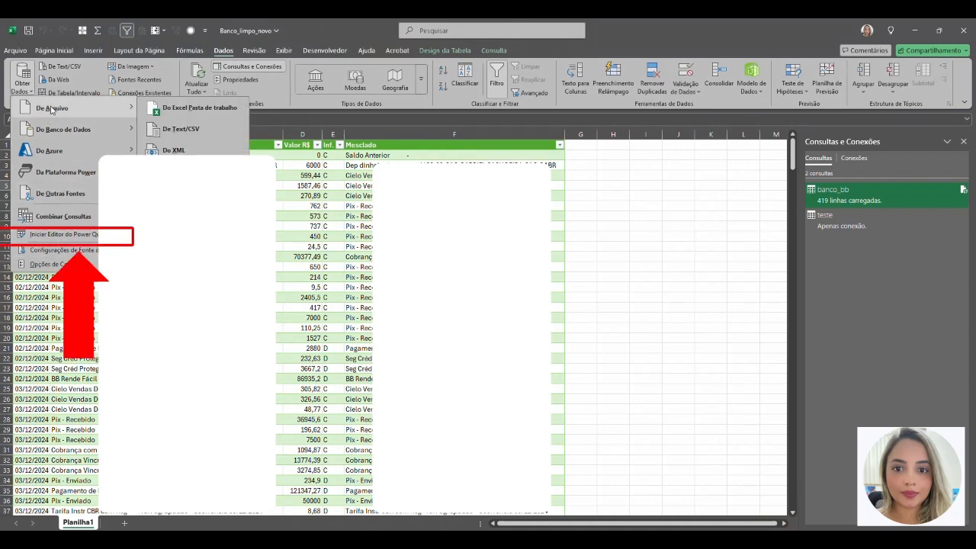
{"action": "left_click", "coordinate": [69, 236]}
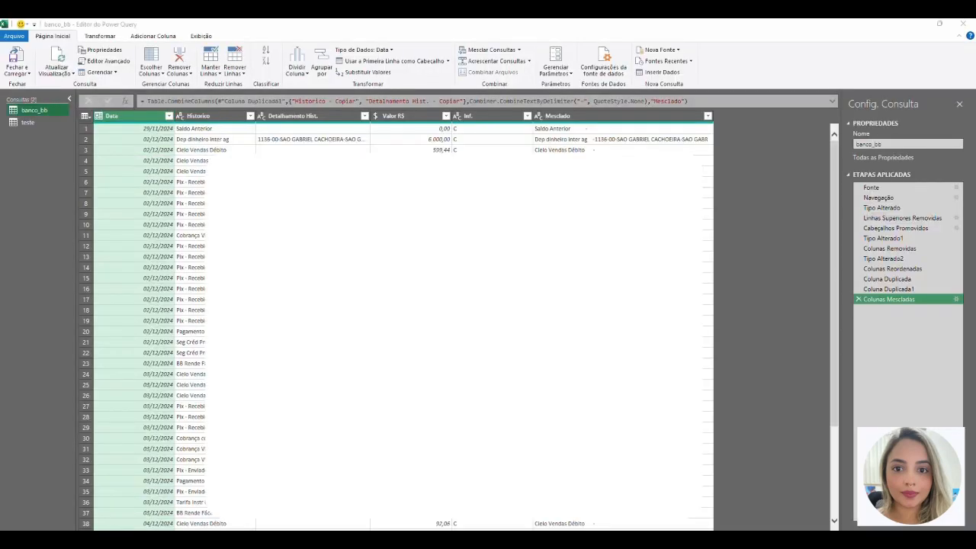
Filter the S A L D O and Saldo Anterior entries out of the Historico column, and close and load the query to the worksheet
{"action": "left_click", "coordinate": [251, 116]}
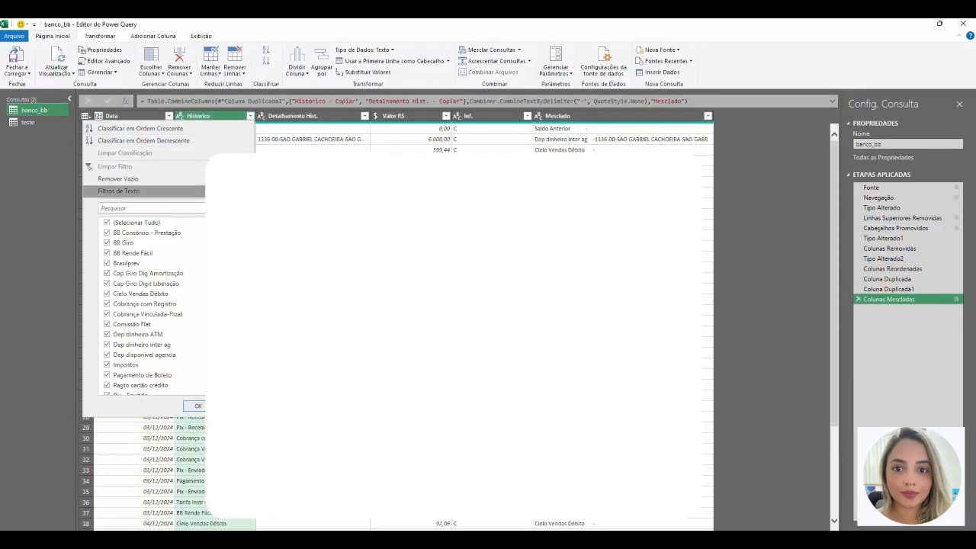
{"action": "scroll", "coordinate": [145, 305], "scroll_direction": "down", "scroll_amount": 5}
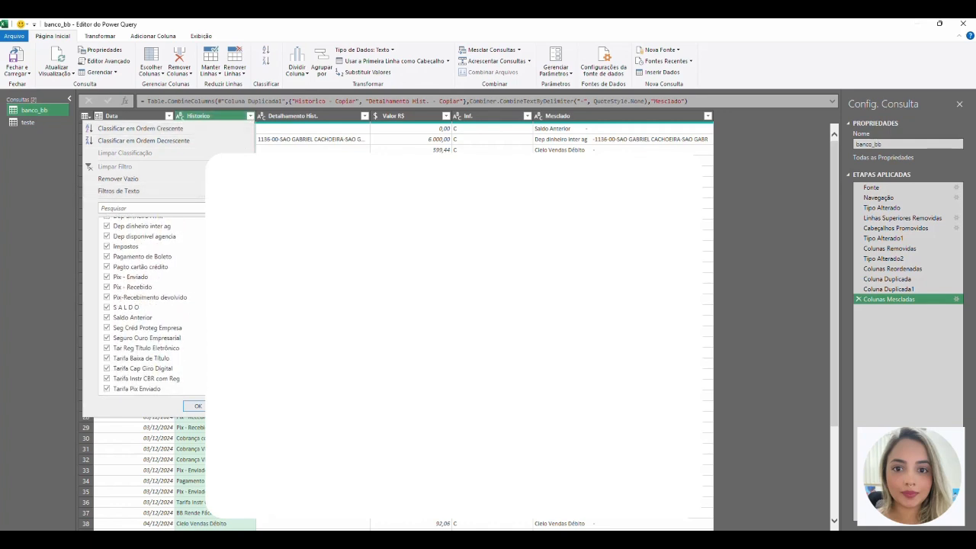
{"action": "left_click", "coordinate": [107, 319]}
{"action": "left_click", "coordinate": [107, 308]}
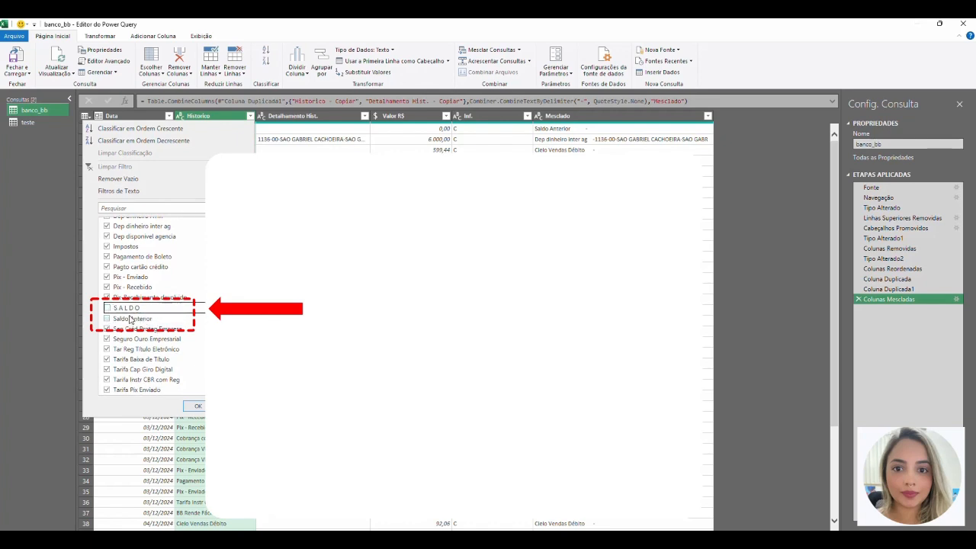
{"action": "left_click", "coordinate": [186, 409]}
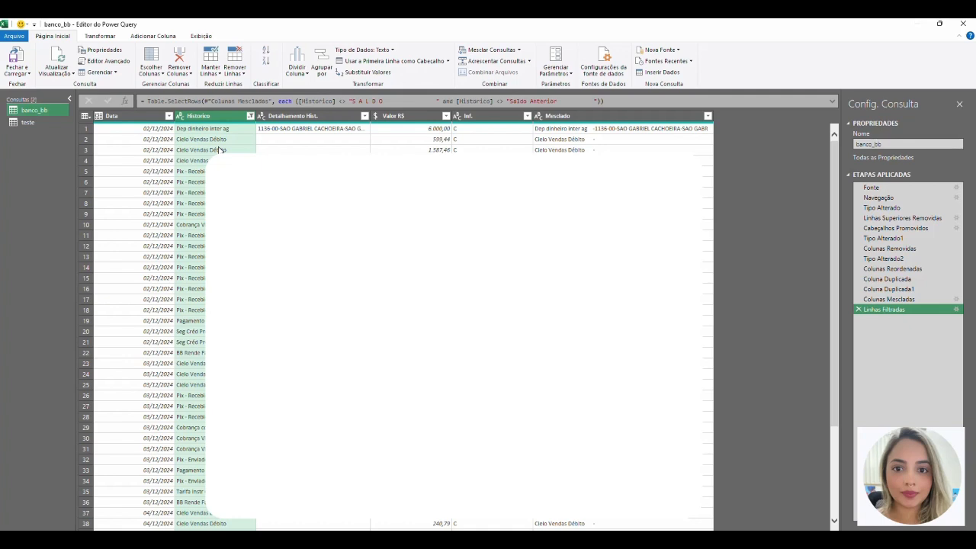
{"action": "left_click", "coordinate": [27, 75]}
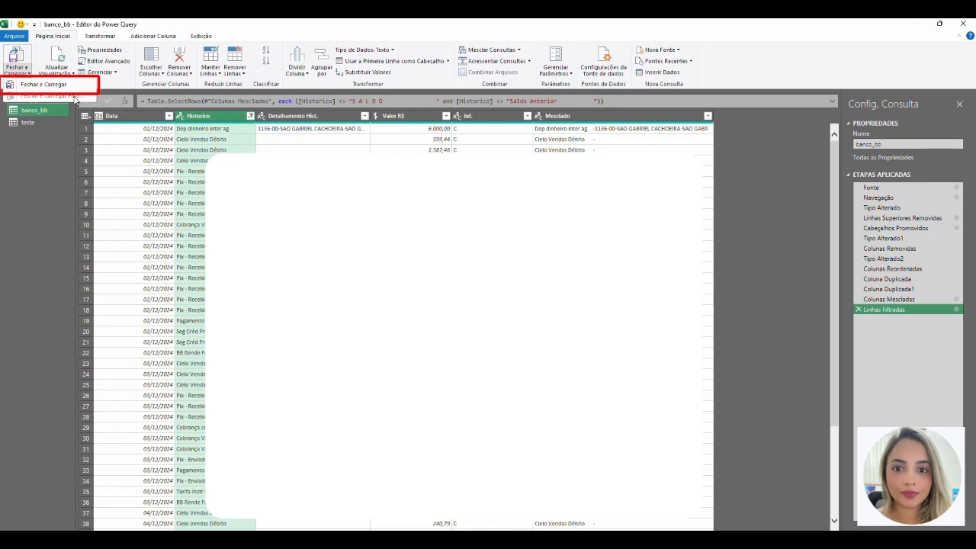
{"action": "left_click", "coordinate": [49, 86]}
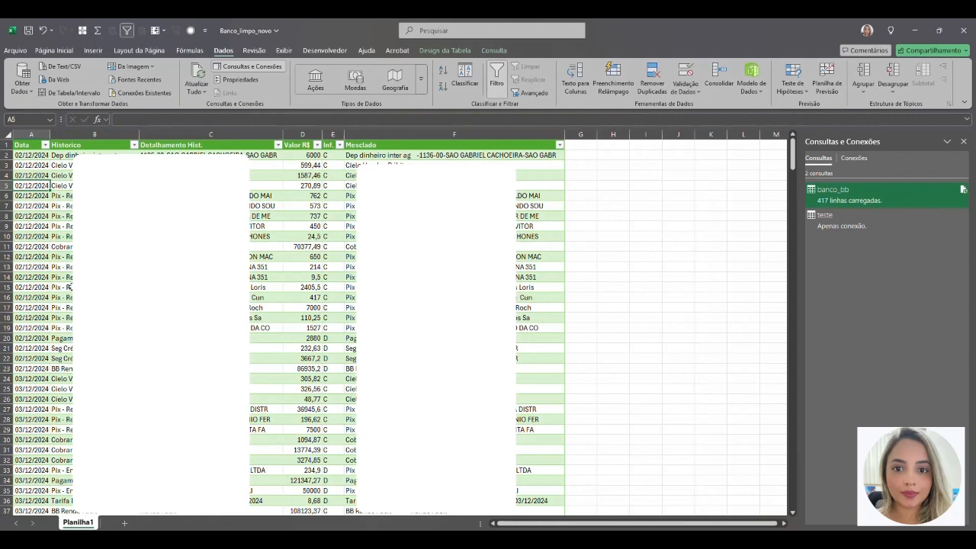
Show the available commands for cell B6 in the loaded banco_bb table
{"action": "left_click", "coordinate": [86, 196]}
{"action": "right_click", "coordinate": [86, 195]}
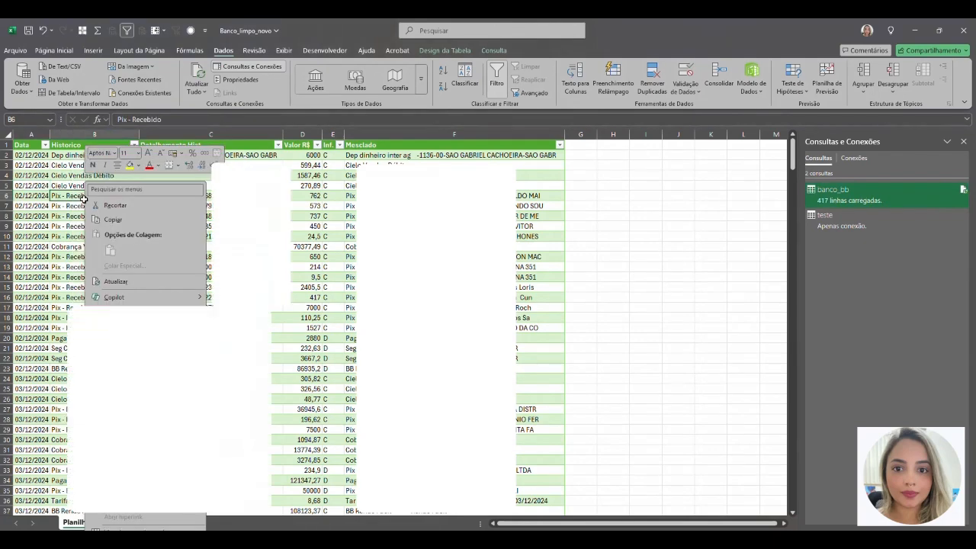